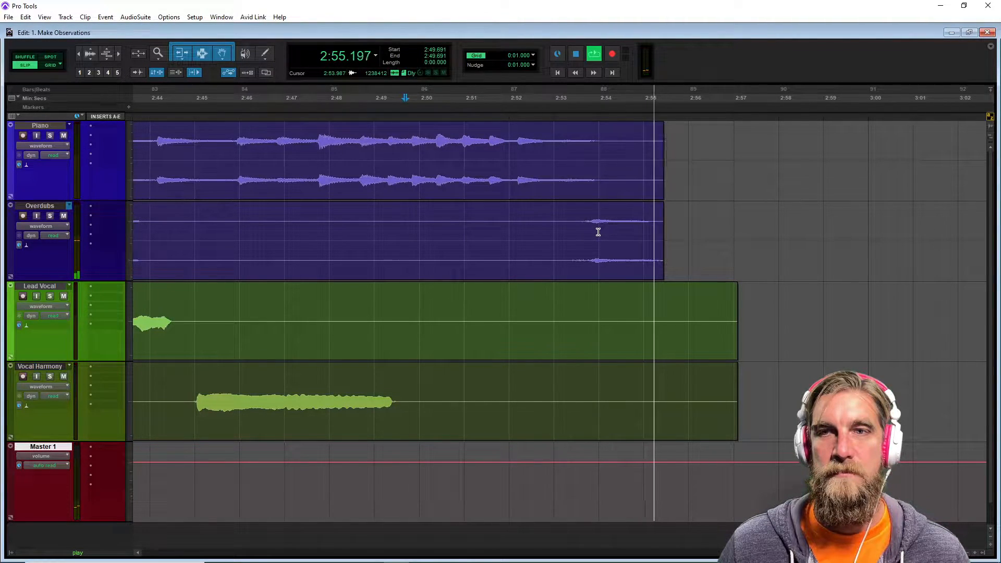
Stop playback and place the edit cursor on the Overdubs track near the end of the song.
key("space")
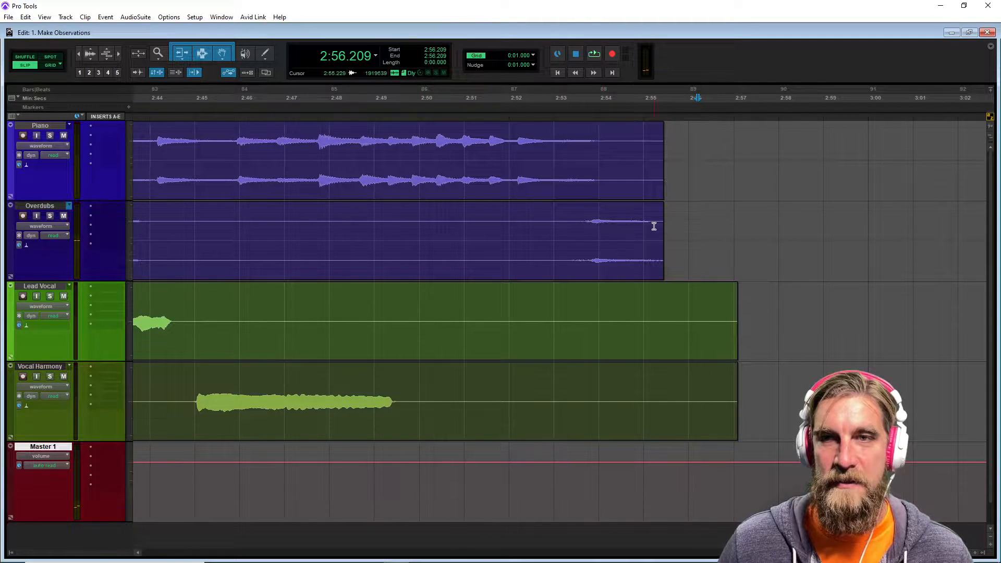
left_click_drag(661, 232, 681, 243)
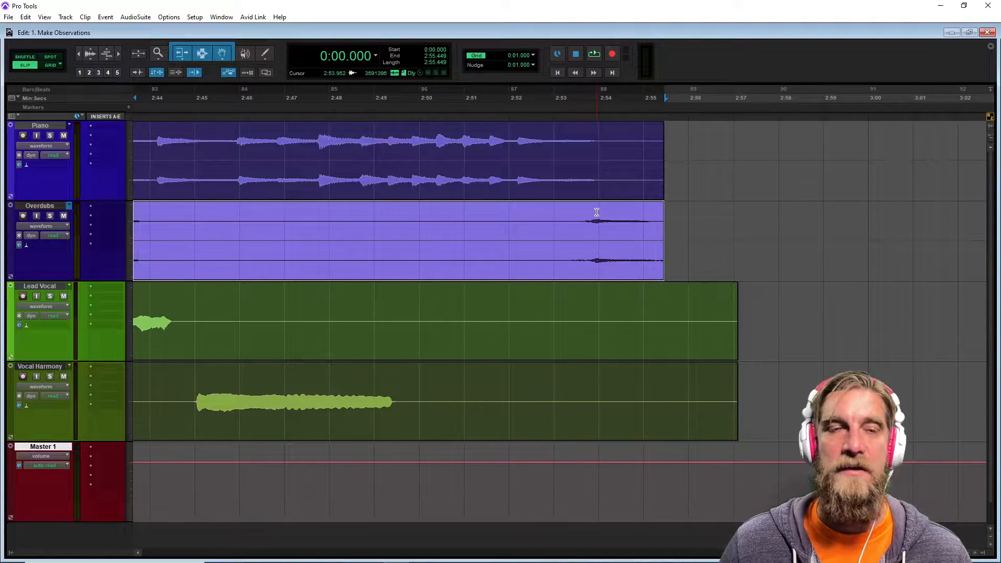
scroll(590, 221, "right", 3)
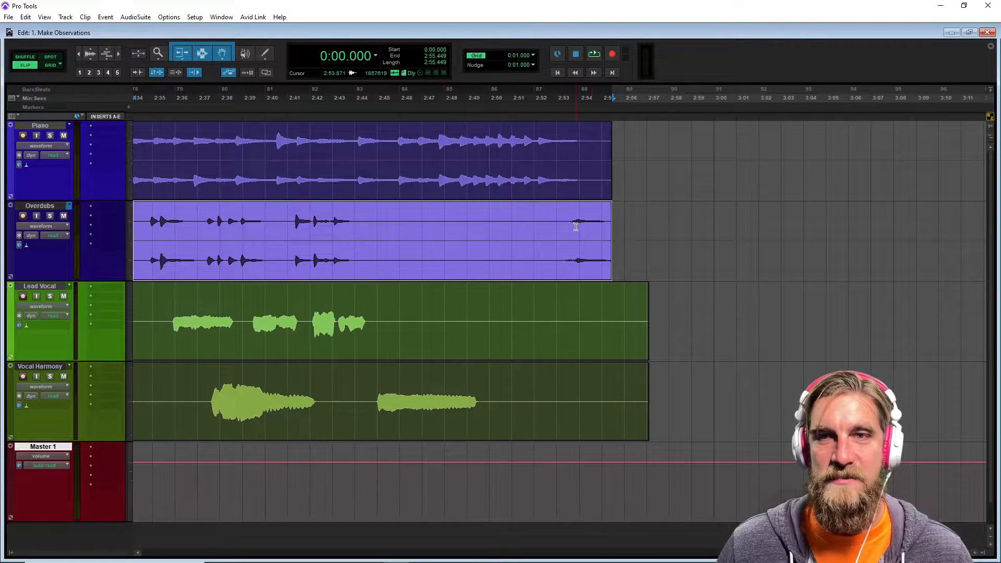
left_click(485, 218)
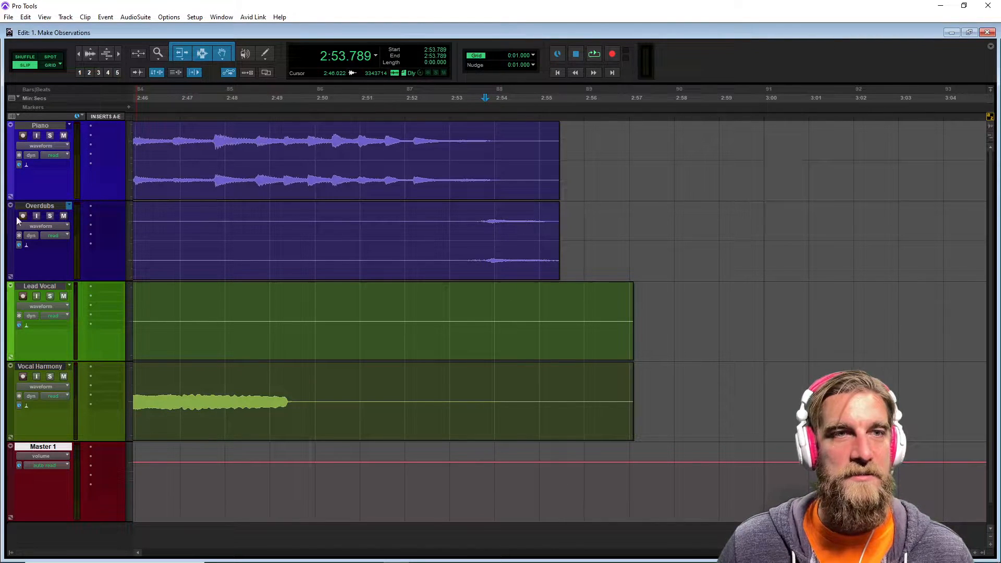
Insert the BBD Delay (stereo) multichannel plug-in on the Overdubs track's first insert.
left_click(102, 207)
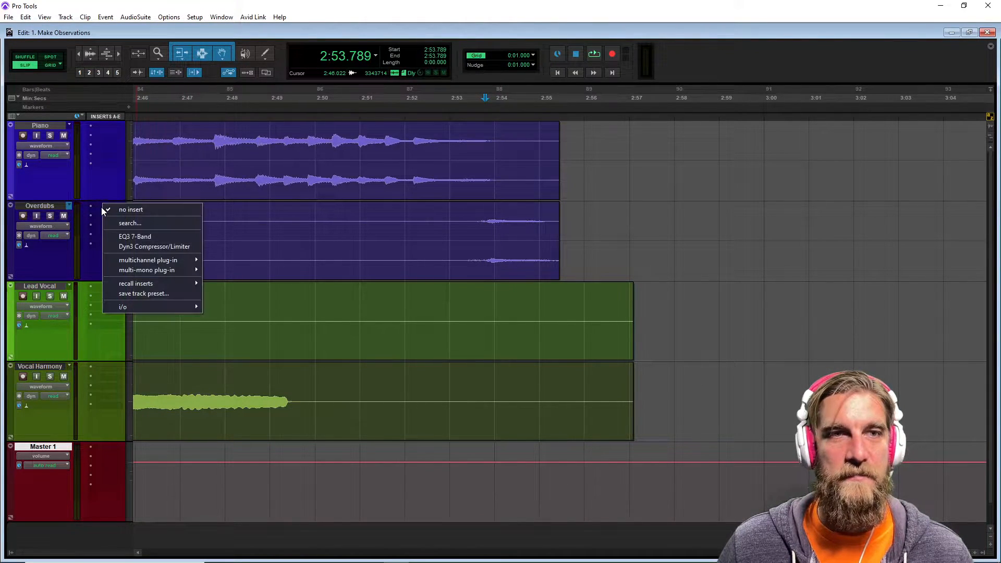
mouse_move(149, 261)
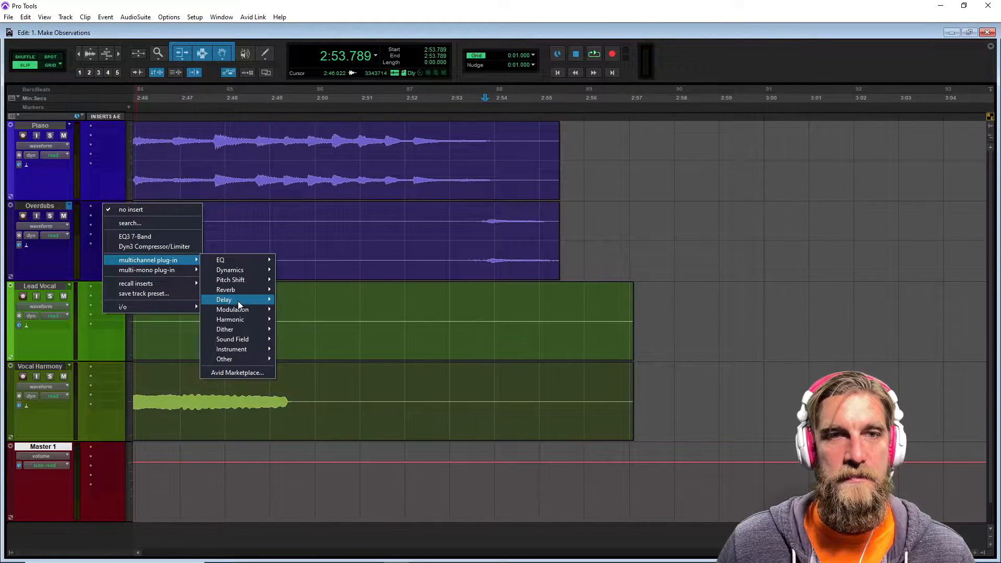
mouse_move(237, 301)
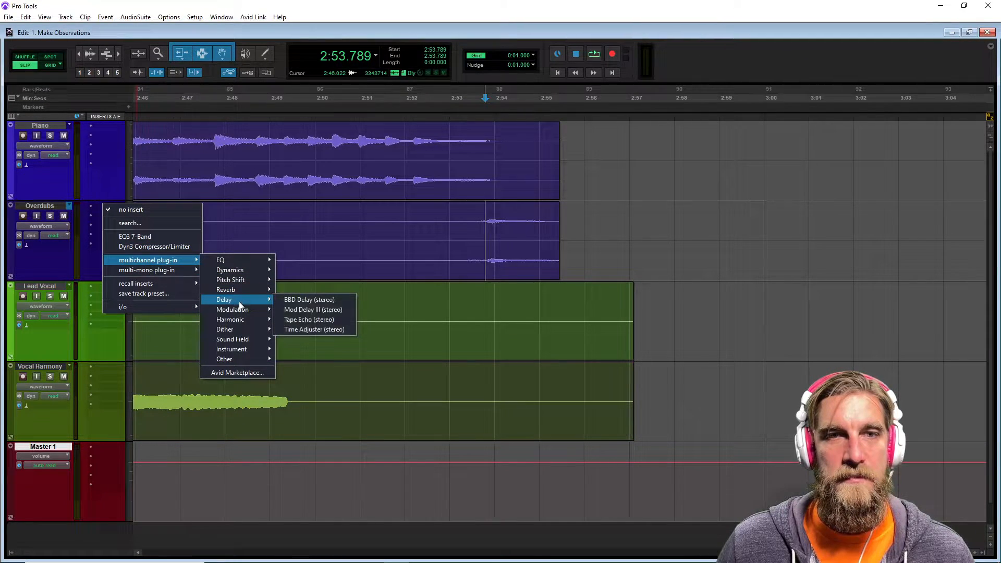
left_click(318, 299)
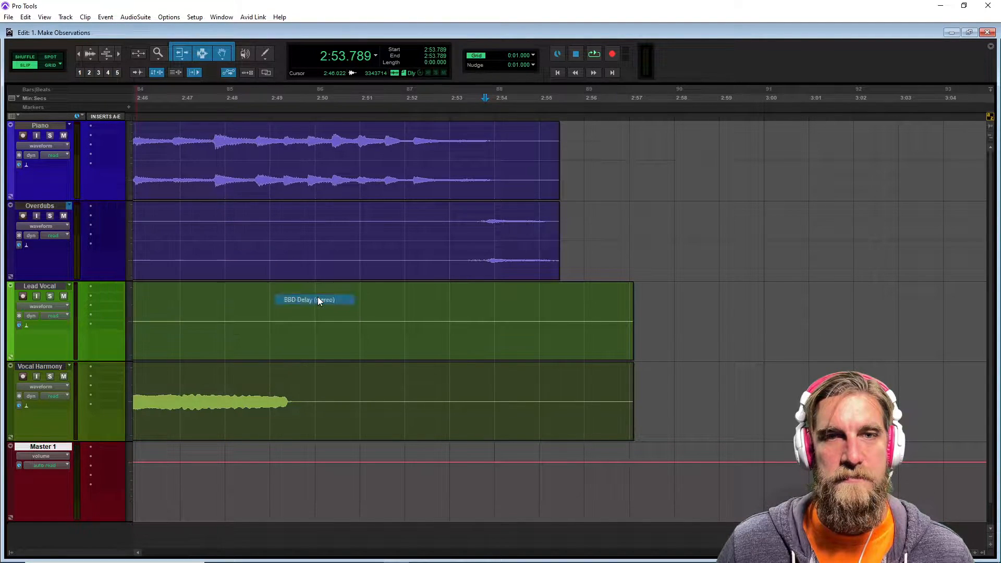
Open the inserted plug-in and replace it with Mod Delay III (stereo).
left_click(470, 100)
left_click(450, 89)
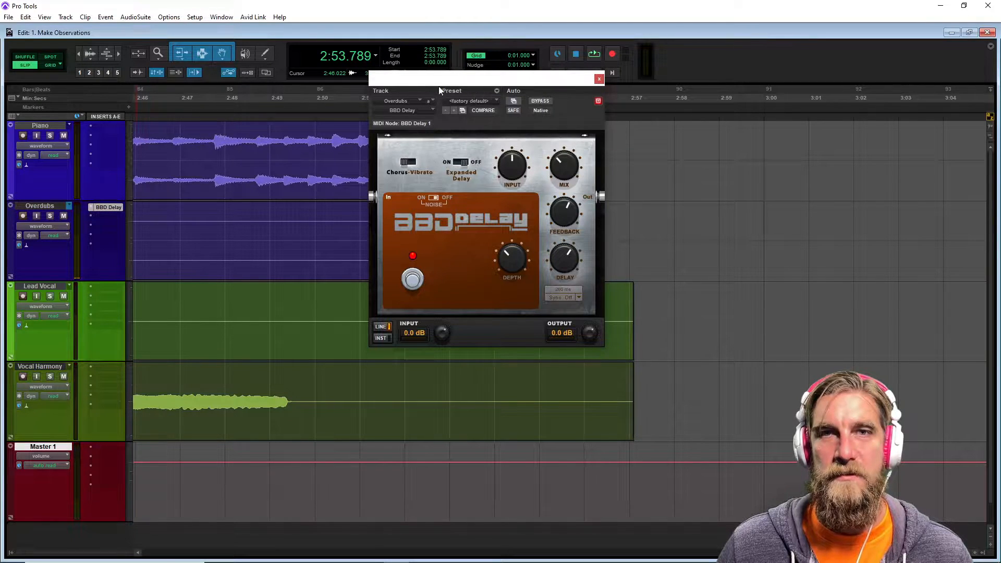
left_click(398, 110)
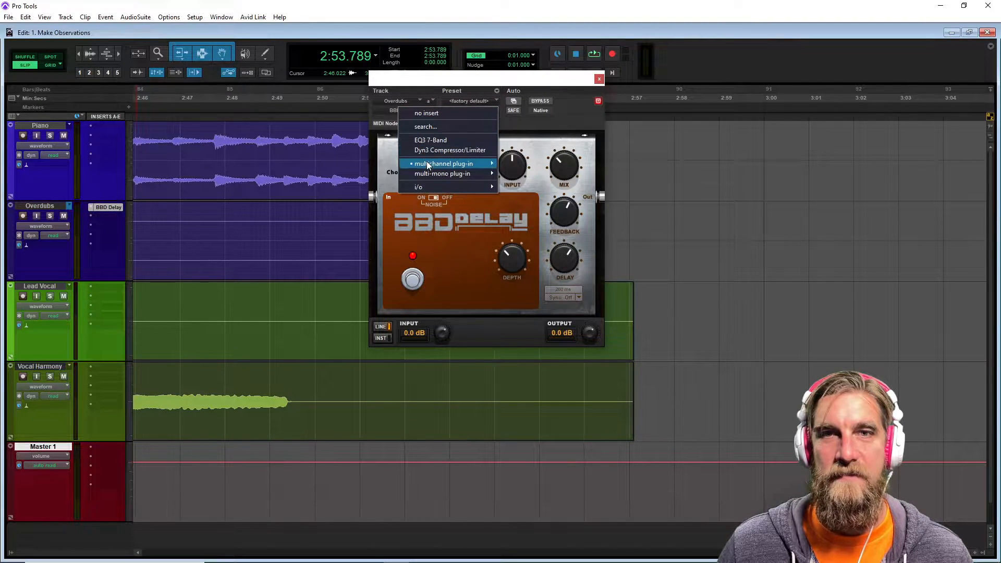
mouse_move(427, 163)
mouse_move(531, 195)
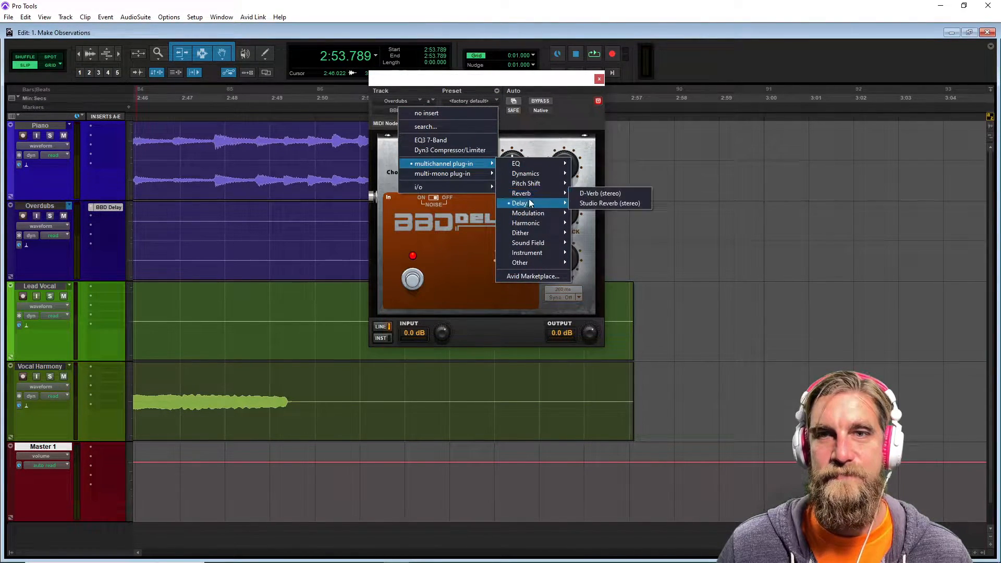
left_click(583, 213)
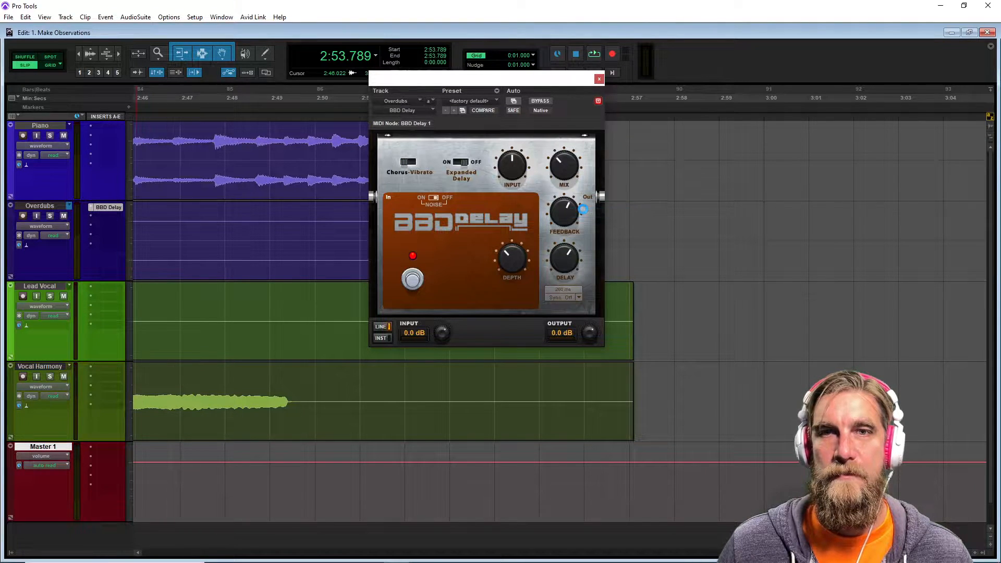
Solo the Overdubs track and play back its ending to audition the Mod Delay III.
left_click_drag(542, 82, 402, 308)
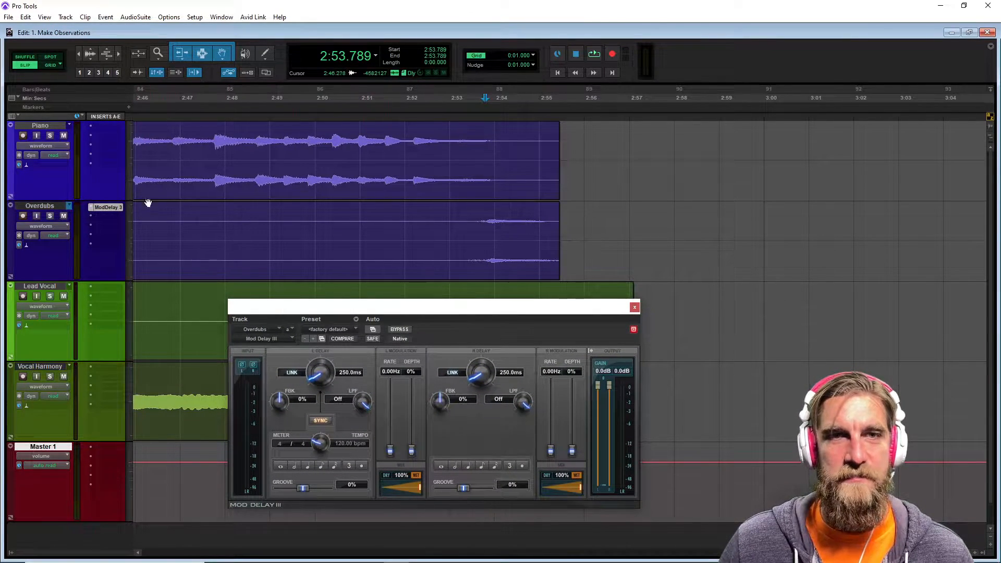
left_click(50, 215)
left_click(473, 223)
key("space")
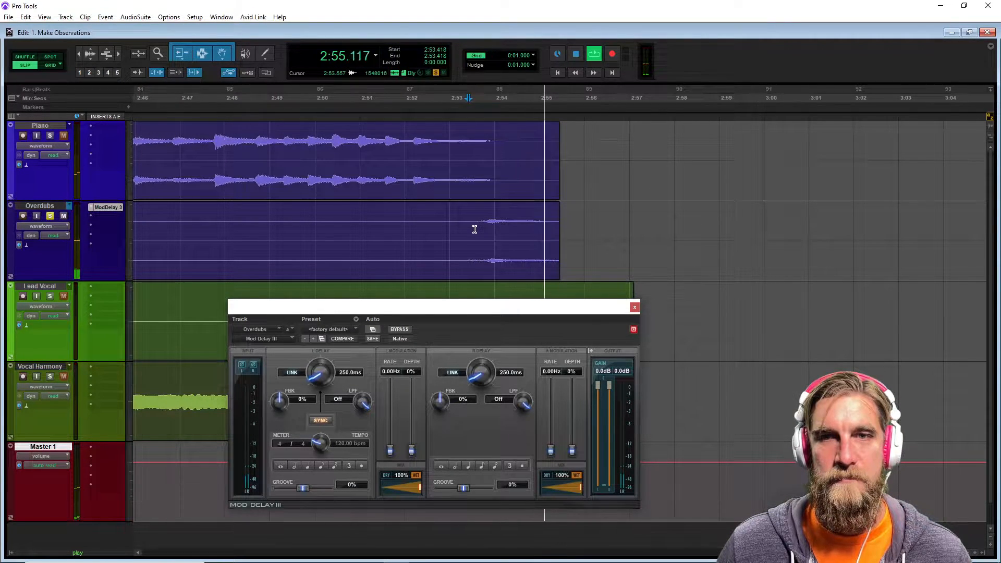
key("space")
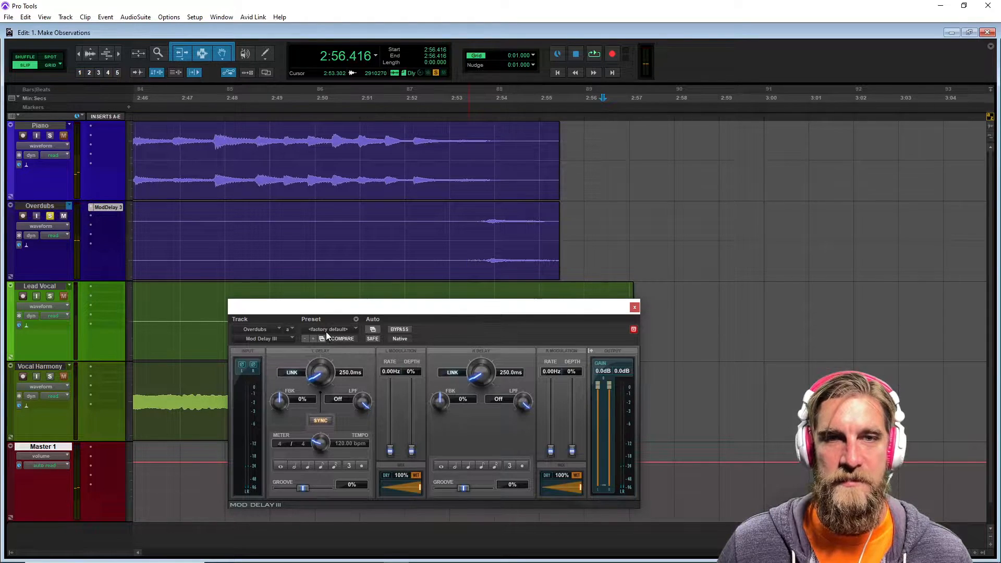
Load the Echo preset in Mod Delay III and play back the Overdubs ending to hear it.
left_click(326, 330)
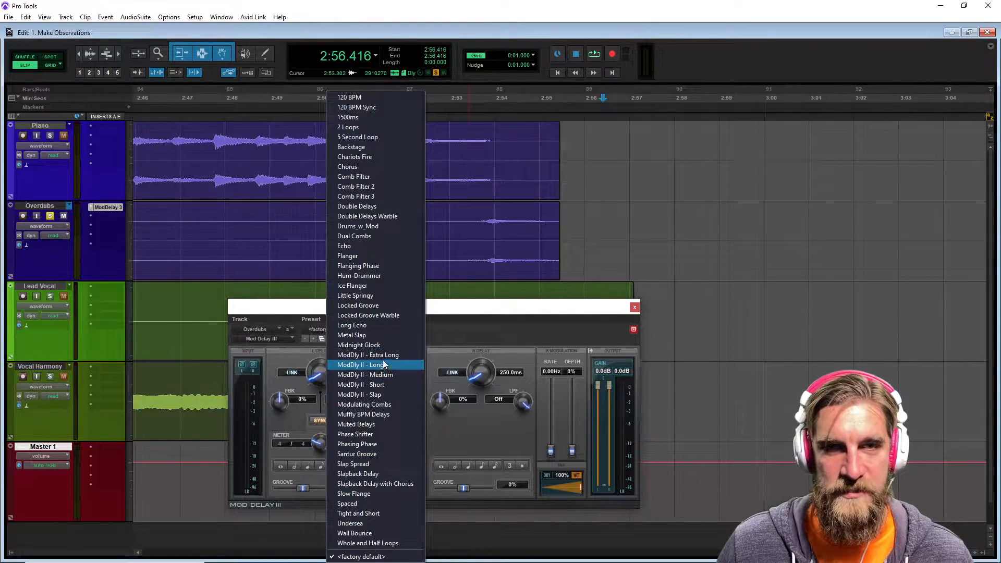
left_click(364, 248)
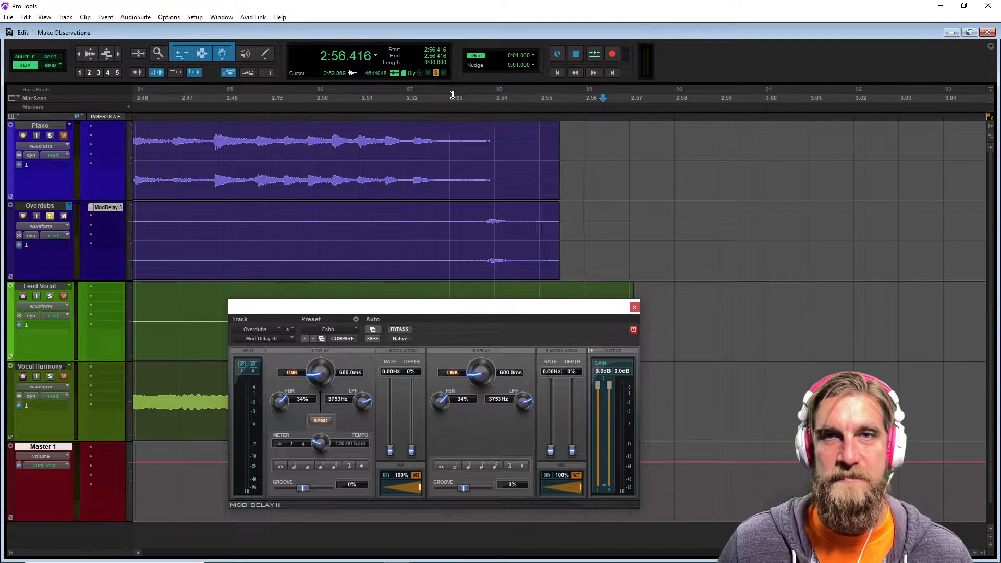
left_click(485, 98)
key("space")
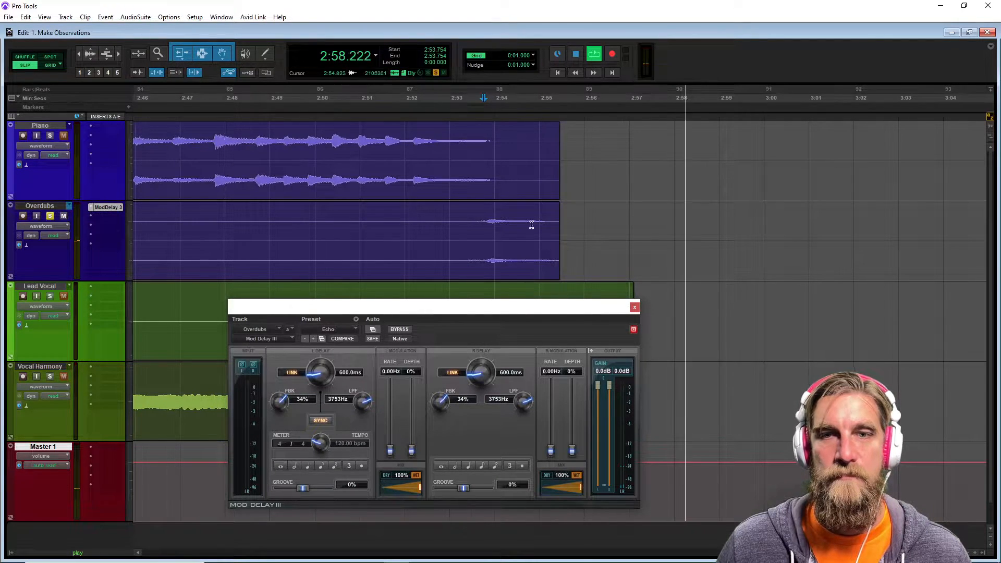
key("space")
Set the linked delay feedback to 50% on both channels and audition the result.
left_click_drag(400, 311, 326, 306)
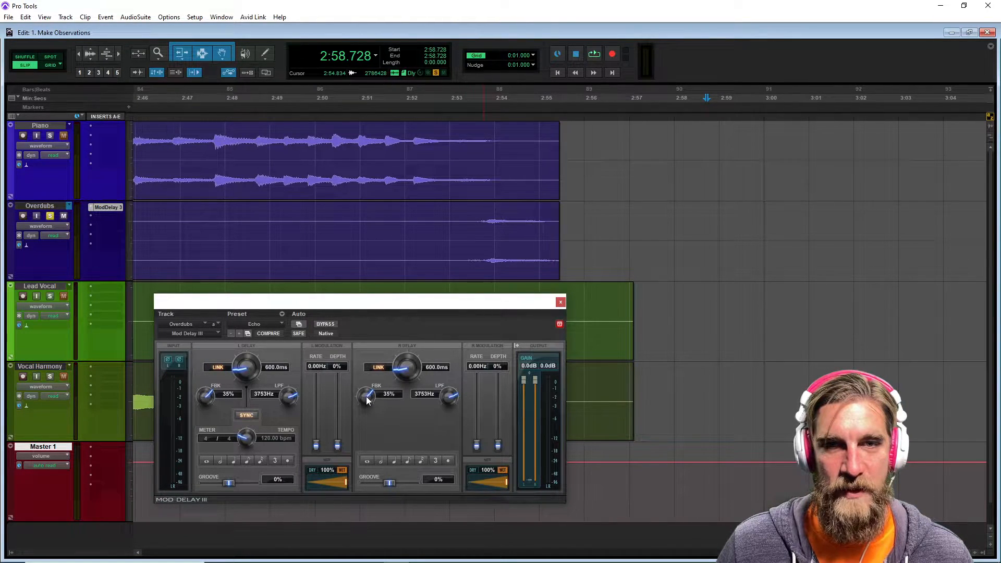
left_click_drag(368, 398, 368, 393)
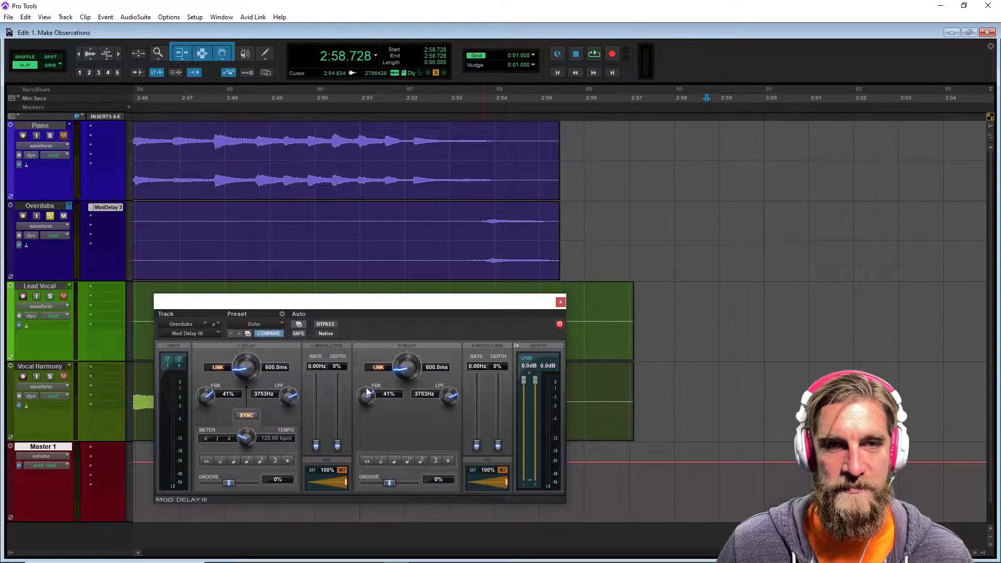
left_click_drag(207, 401, 207, 391)
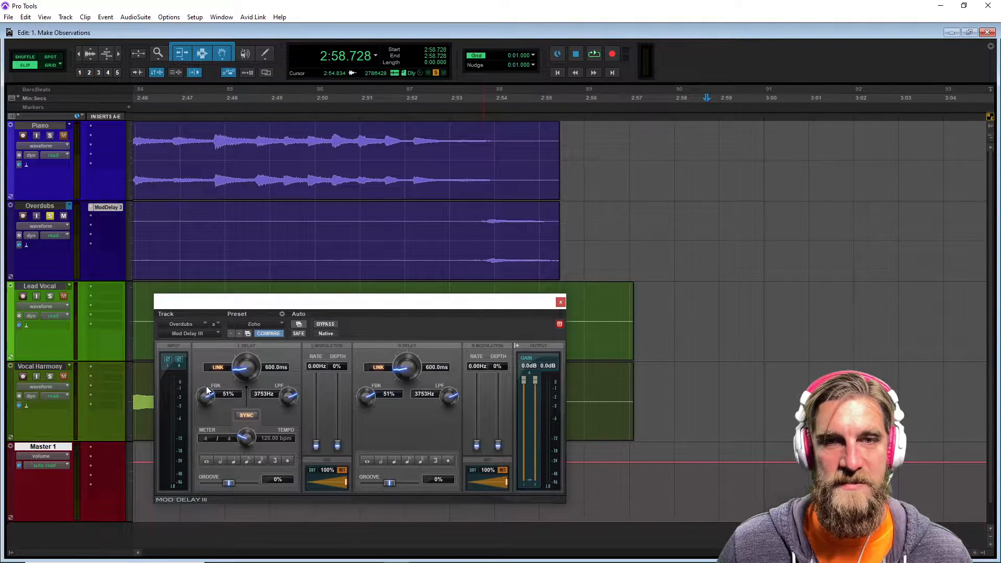
left_click_drag(207, 391, 208, 390)
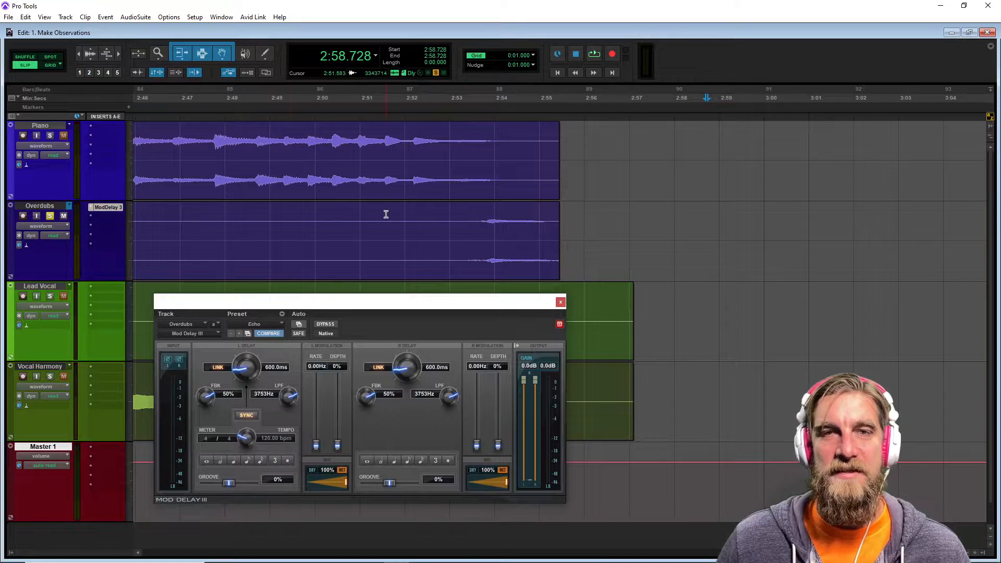
left_click(350, 217)
key("space")
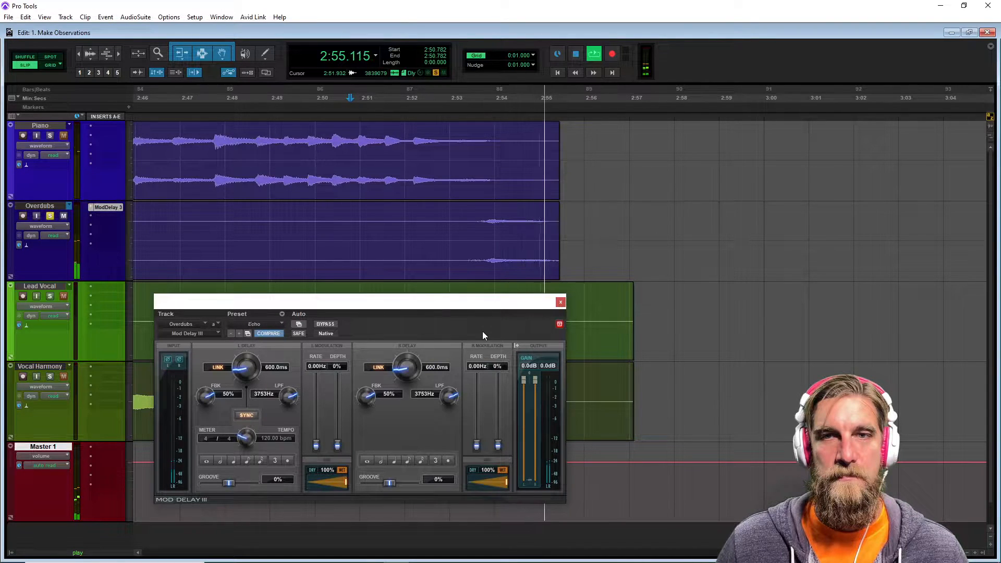
key("space")
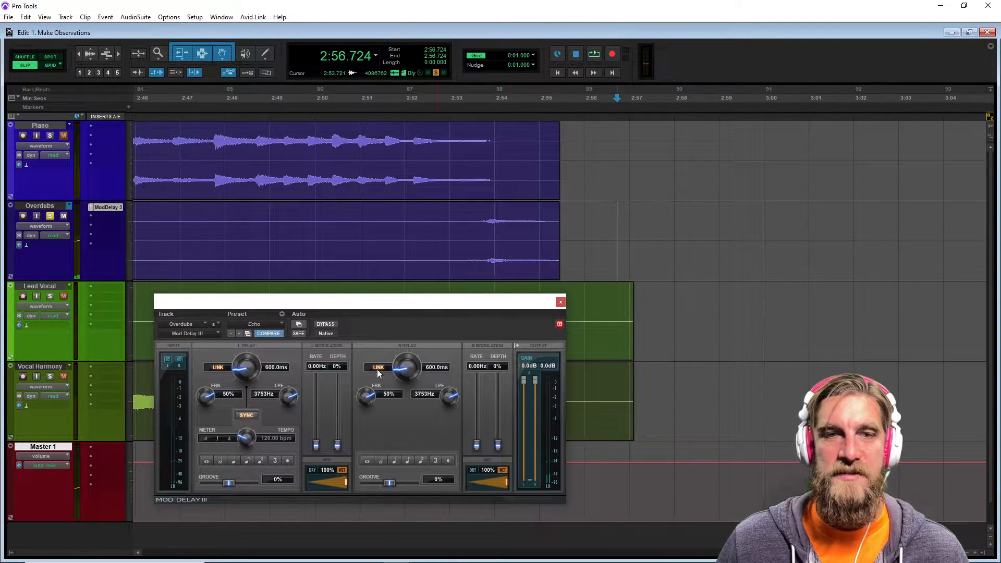
Set the linked dry/wet mix to 50% and play back the Overdubs ending.
left_click_drag(478, 216, 503, 217)
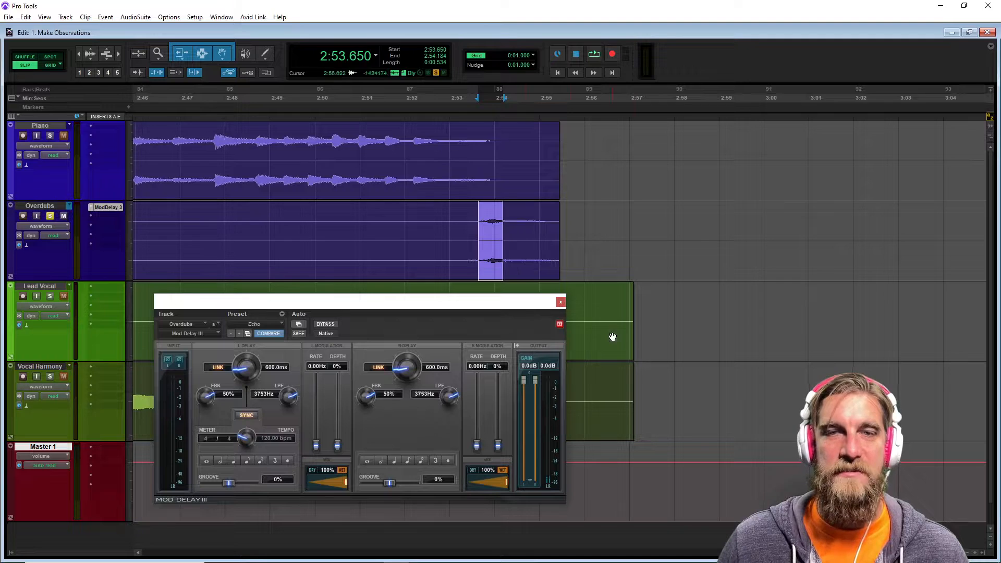
left_click_drag(345, 483, 322, 484)
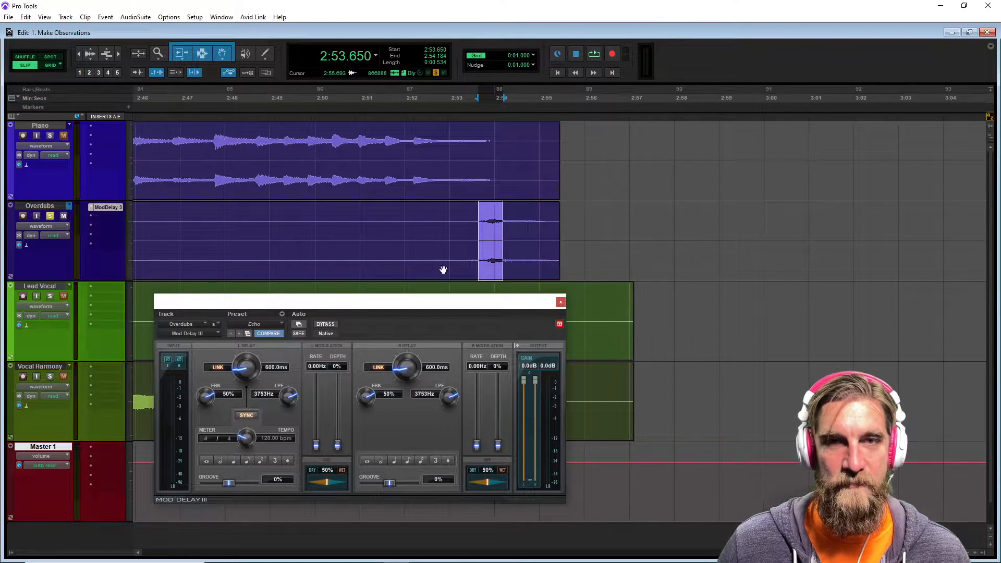
left_click(391, 99)
key("space")
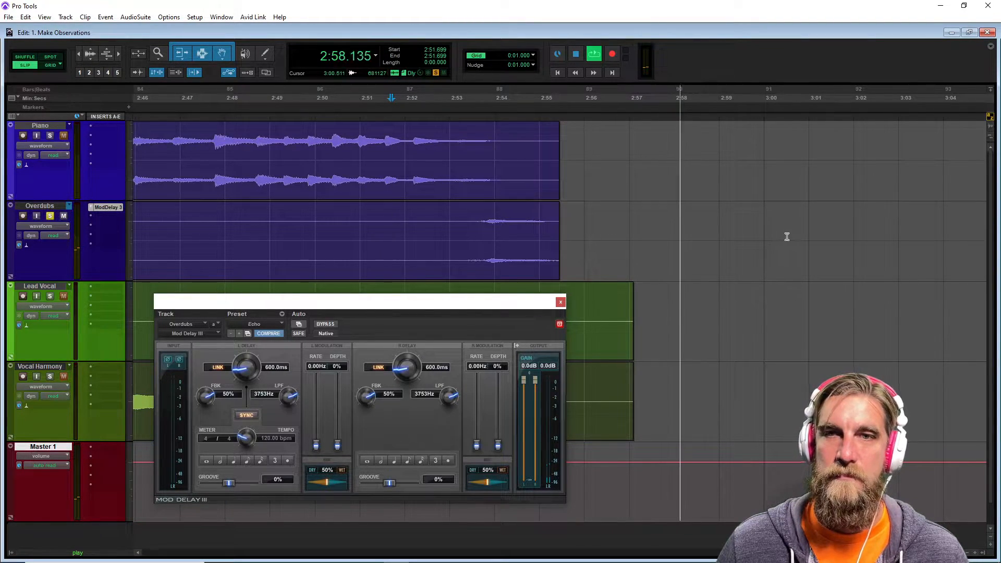
key("space")
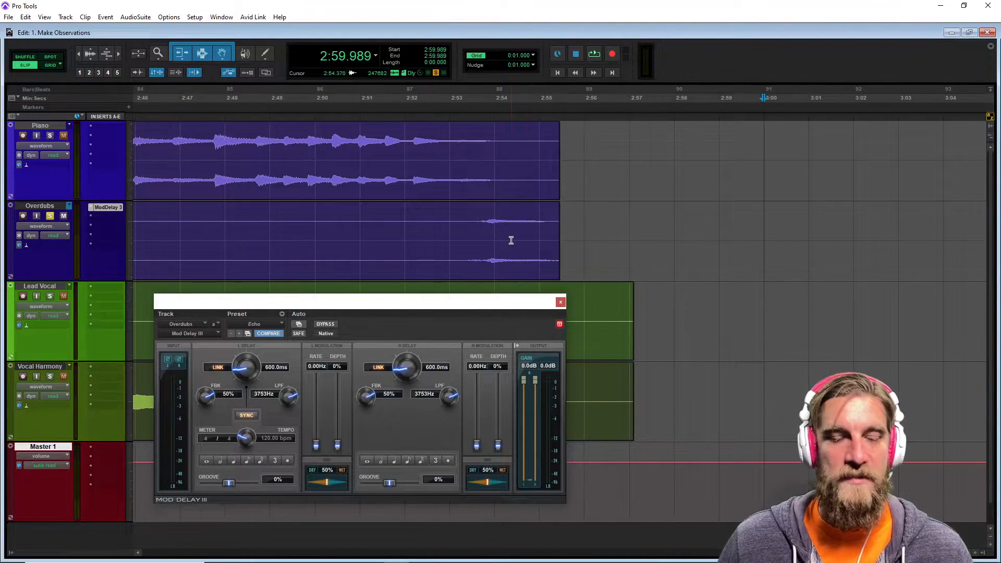
Zoom out and play back an earlier passage of the Overdubs track with the delay.
key("ctrl+]")
key("ctrl+[")
key("ctrl+[")
key("ctrl+[")
key("ctrl+[")
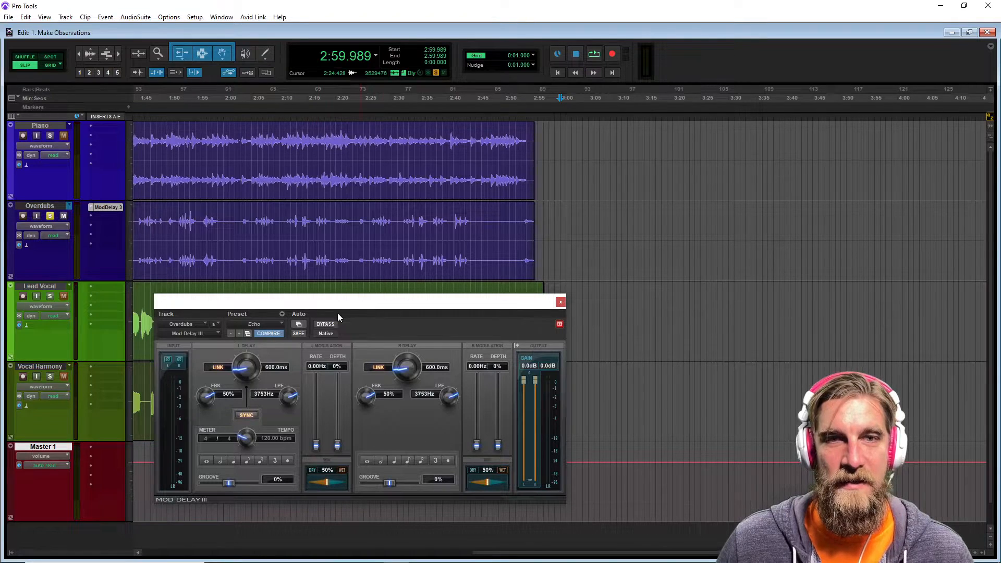
left_click_drag(333, 303, 420, 302)
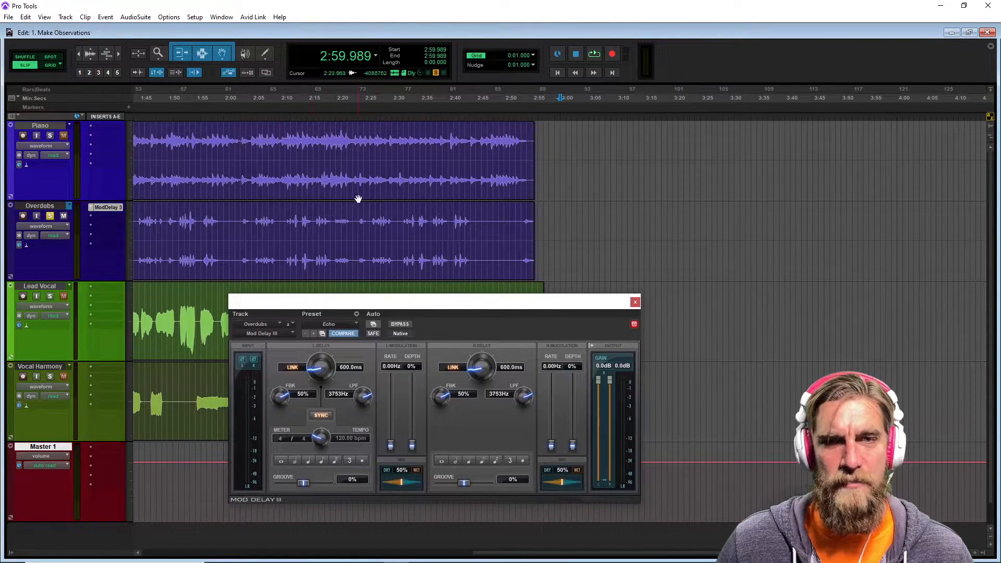
left_click(337, 226)
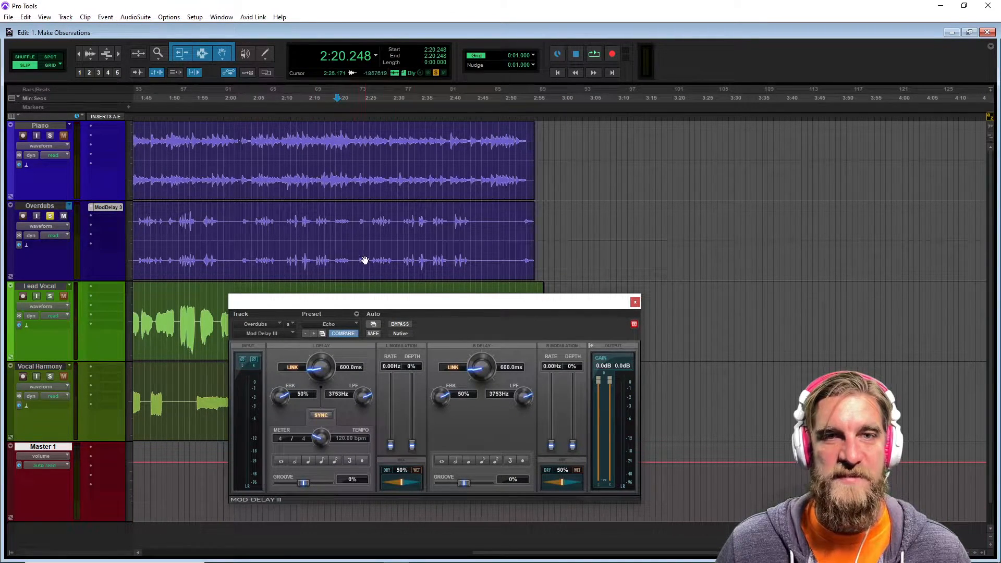
key("space")
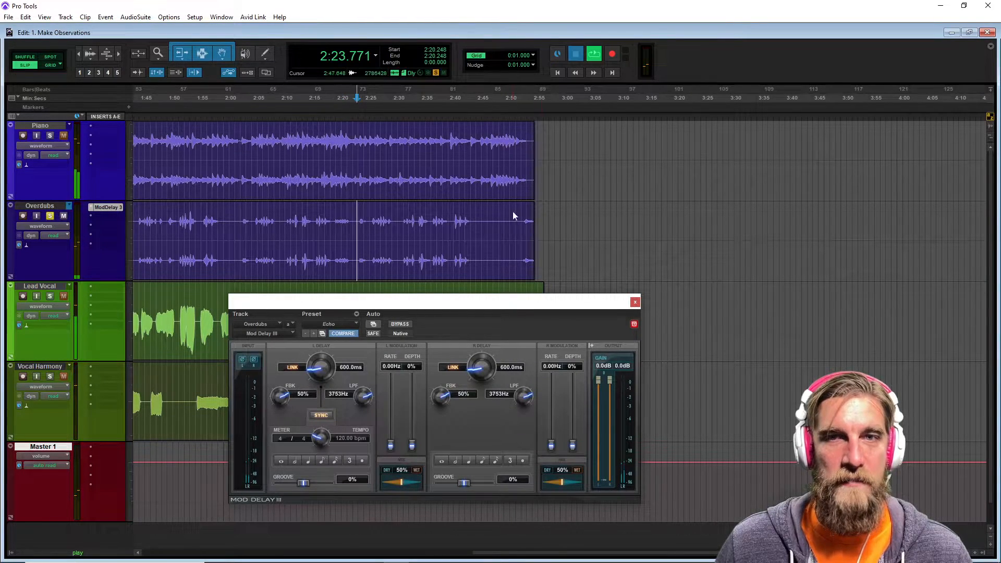
key("space")
Place the cursor near the end of the Overdubs clip and zoom in around it.
left_click(526, 224)
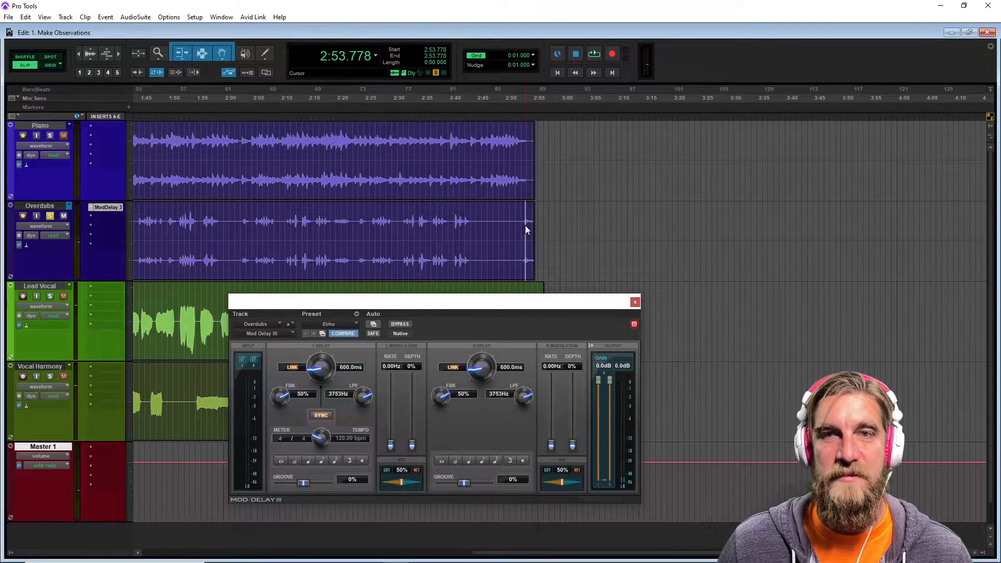
key("ctrl+]")
key("ctrl+]")
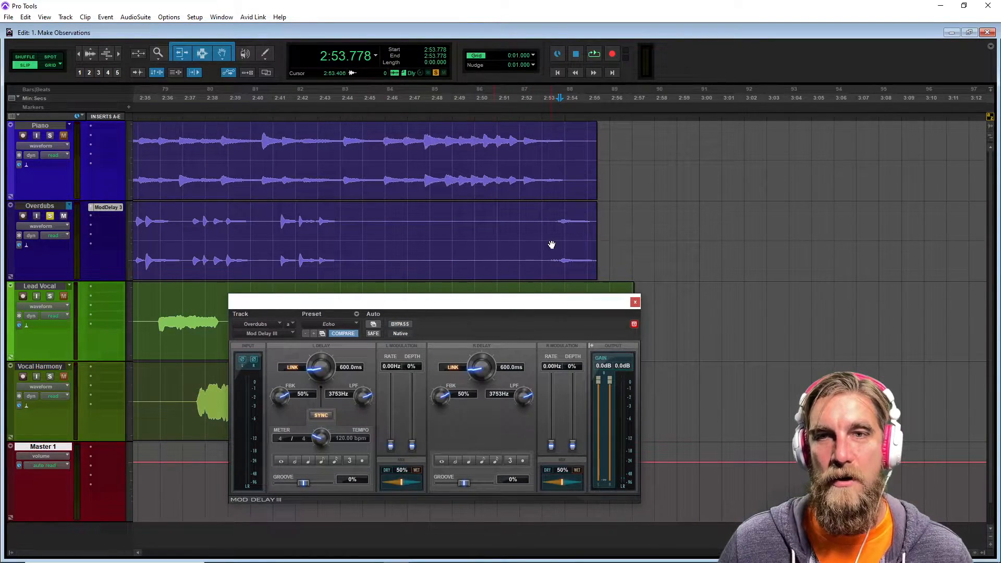
key("ctrl+]")
key("ctrl+]")
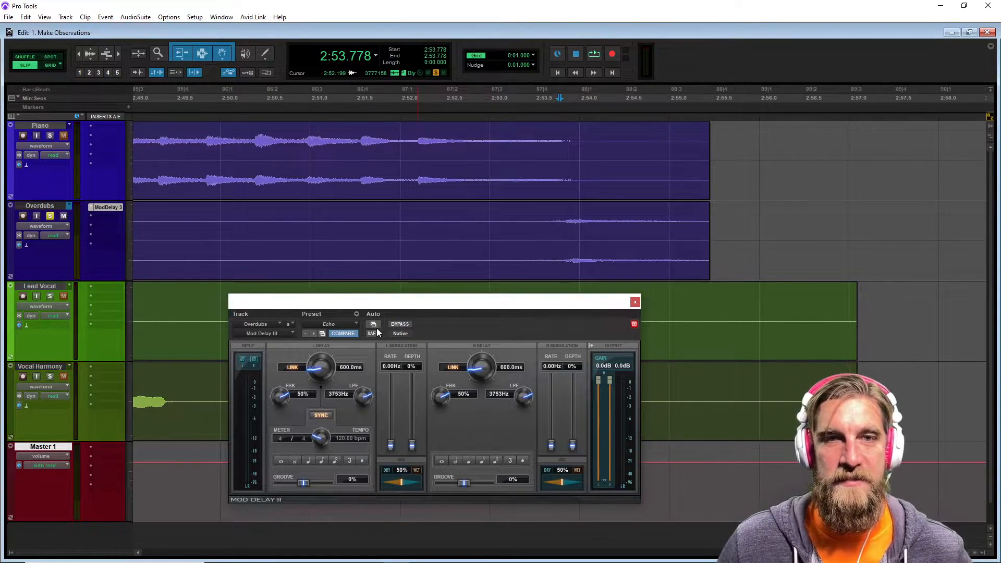
Enable the Mod Delay III Master Bypass parameter for automation.
left_click_drag(405, 306, 408, 298)
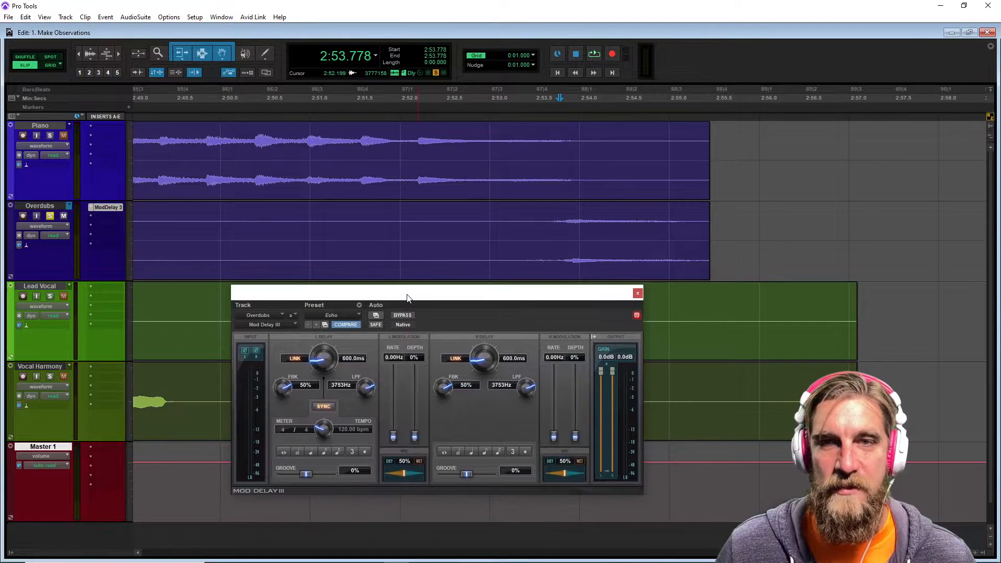
left_click(375, 315)
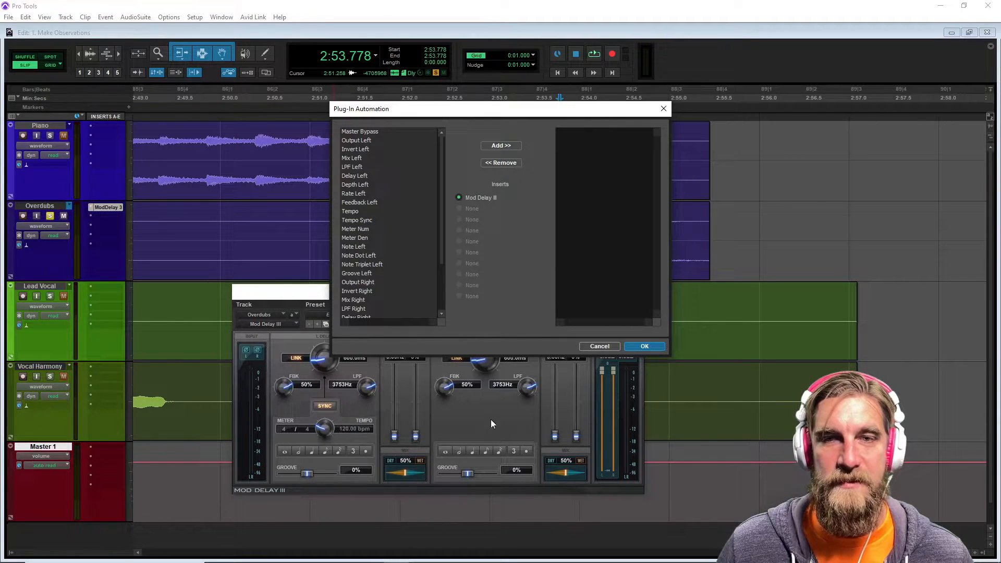
left_click_drag(443, 110, 388, 54)
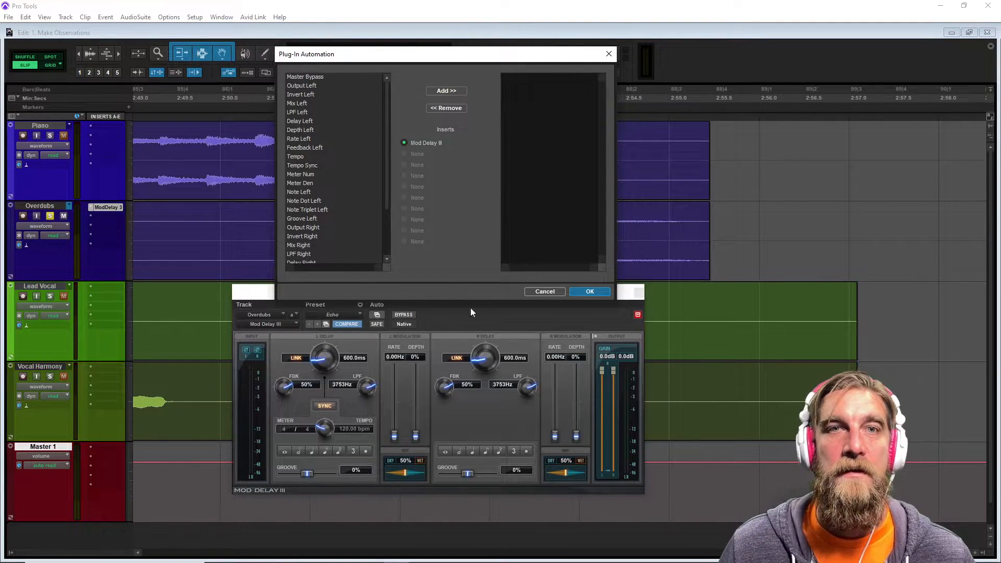
left_click(307, 78)
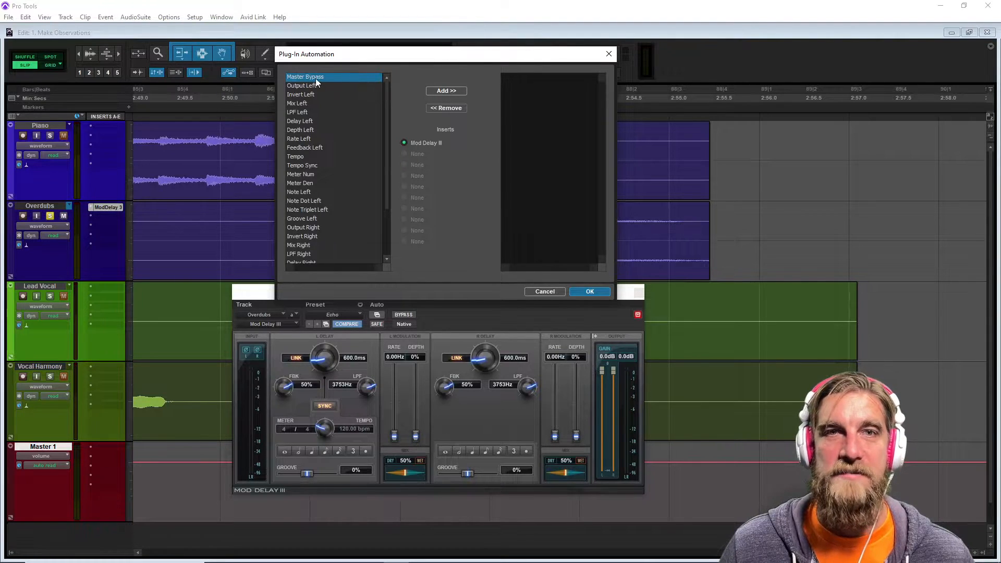
left_click(438, 92)
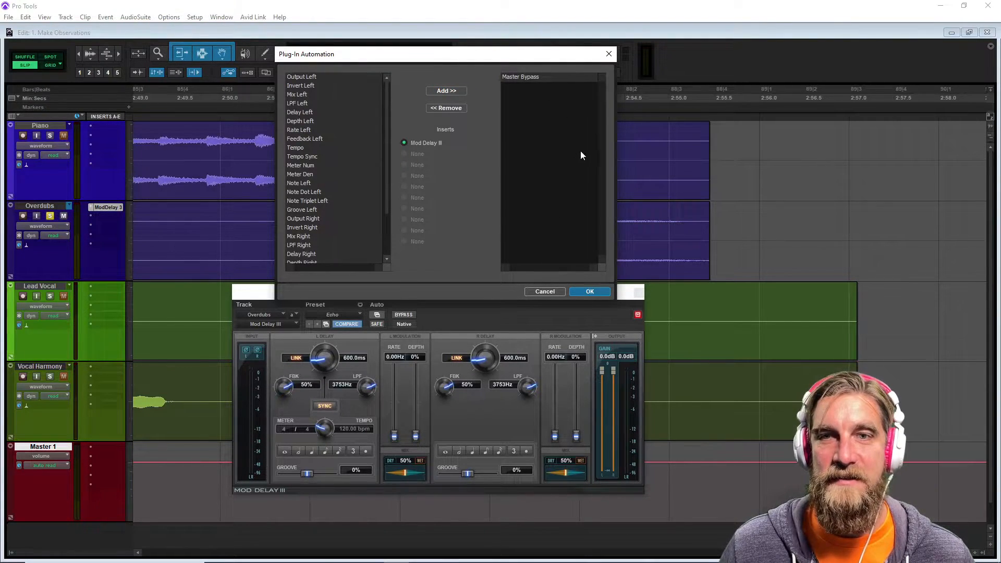
left_click(585, 291)
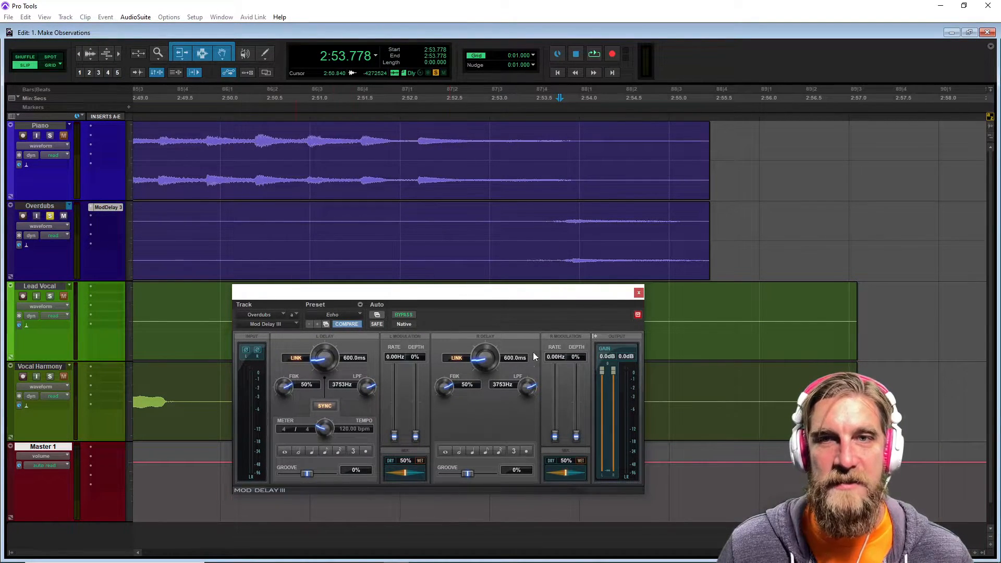
Show the Mod Delay III Master Bypass automation lane on the Overdubs track.
left_click(44, 225)
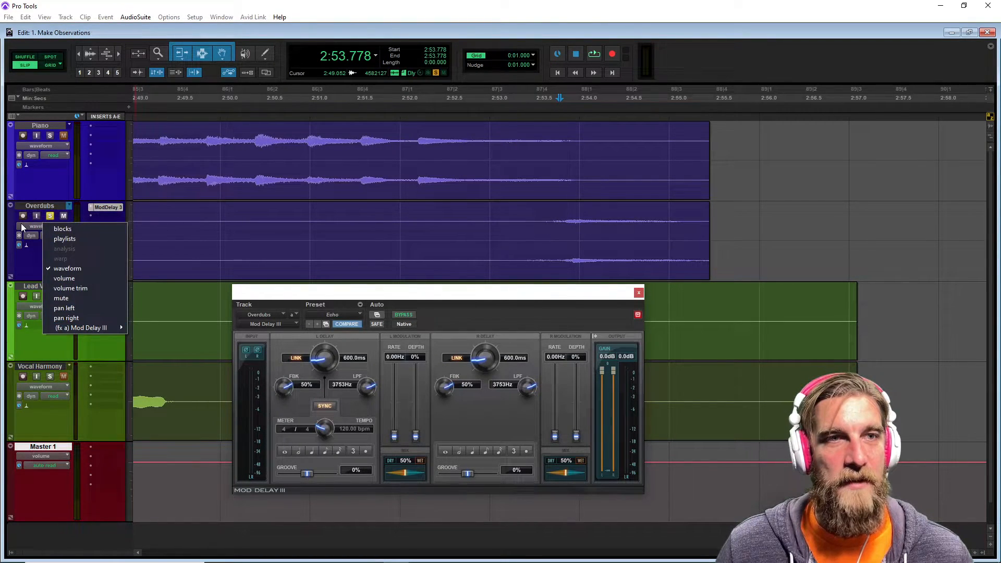
left_click(20, 225)
mouse_move(78, 327)
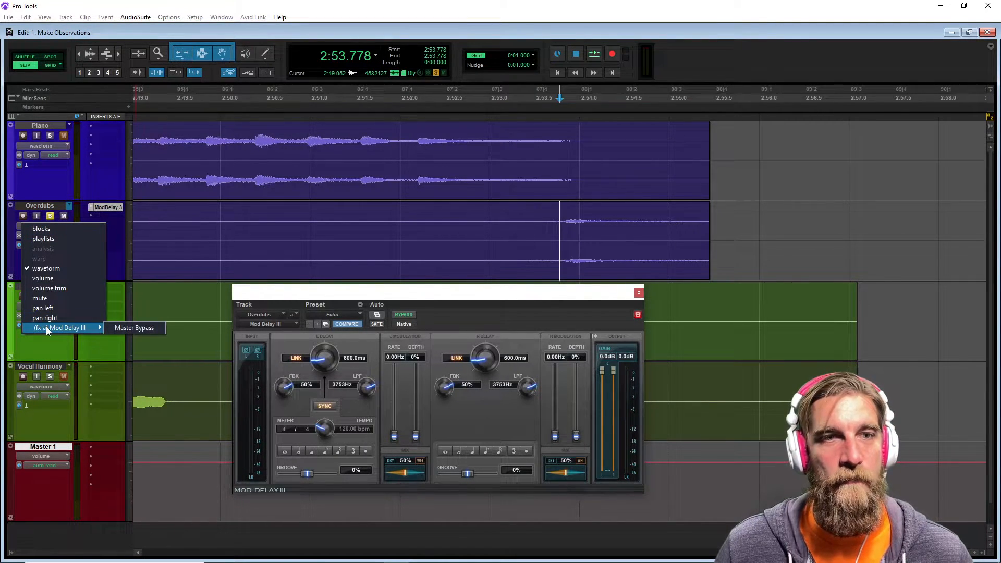
left_click(156, 328)
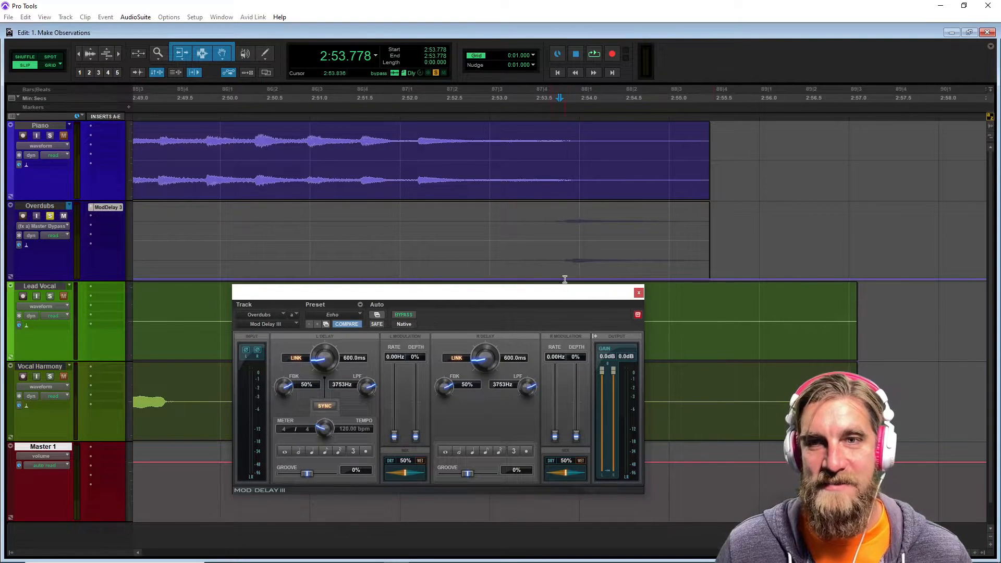
Draw bypass automation so the delay stays bypassed until the Overdubs ending and switches on there.
left_click_drag(465, 291, 468, 309)
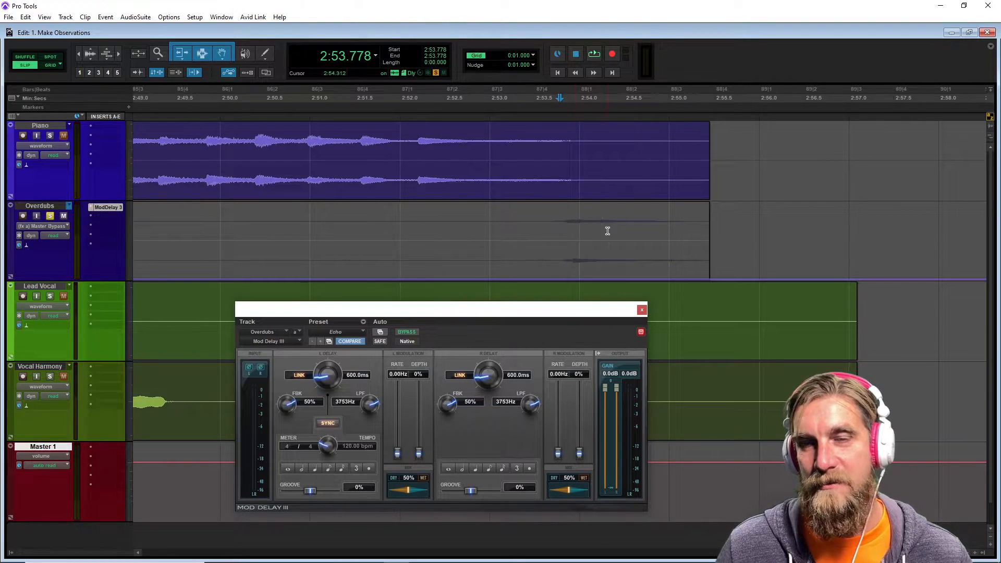
left_click(224, 54)
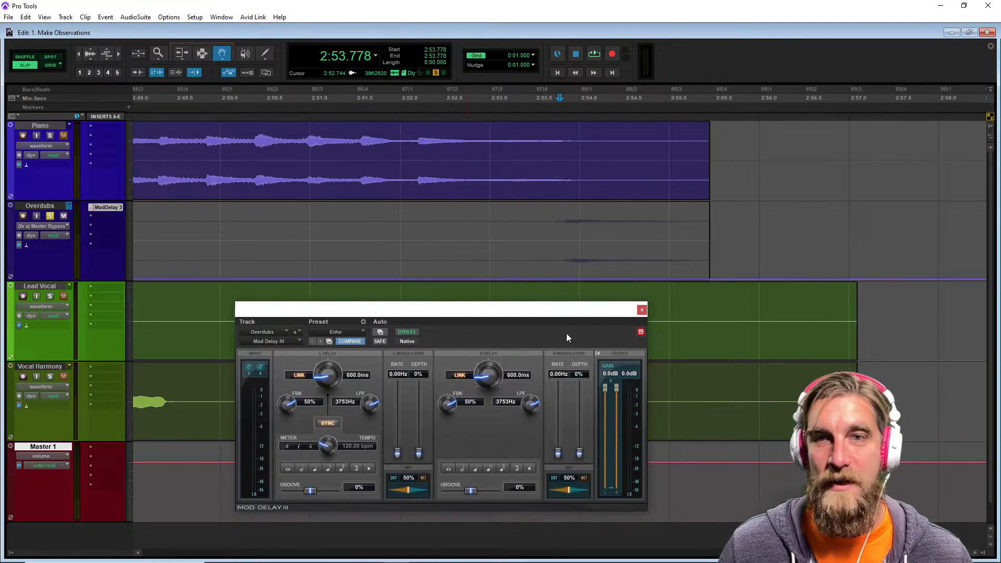
left_click(568, 279)
left_click_drag(568, 280, 1, 136)
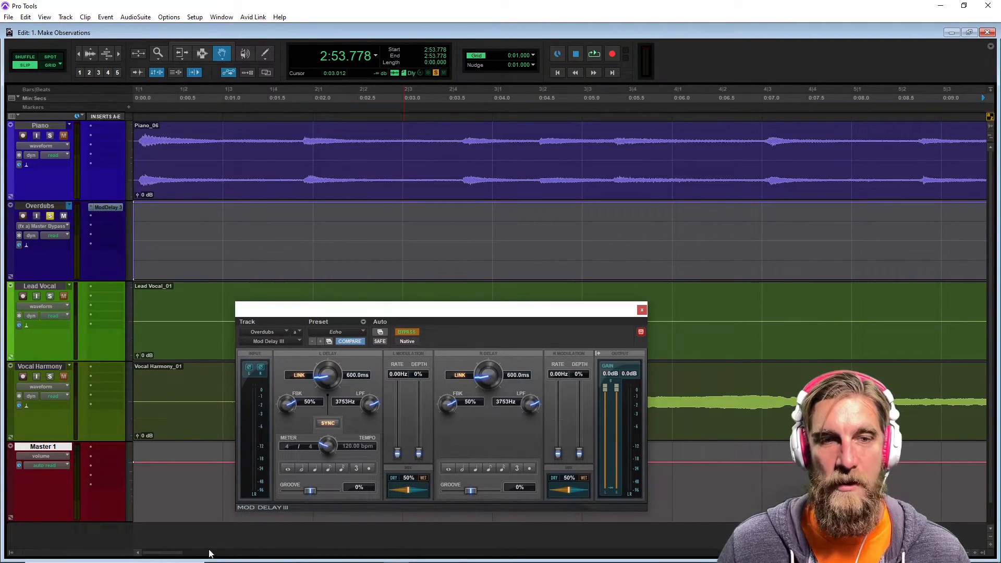
left_click_drag(175, 554, 895, 555)
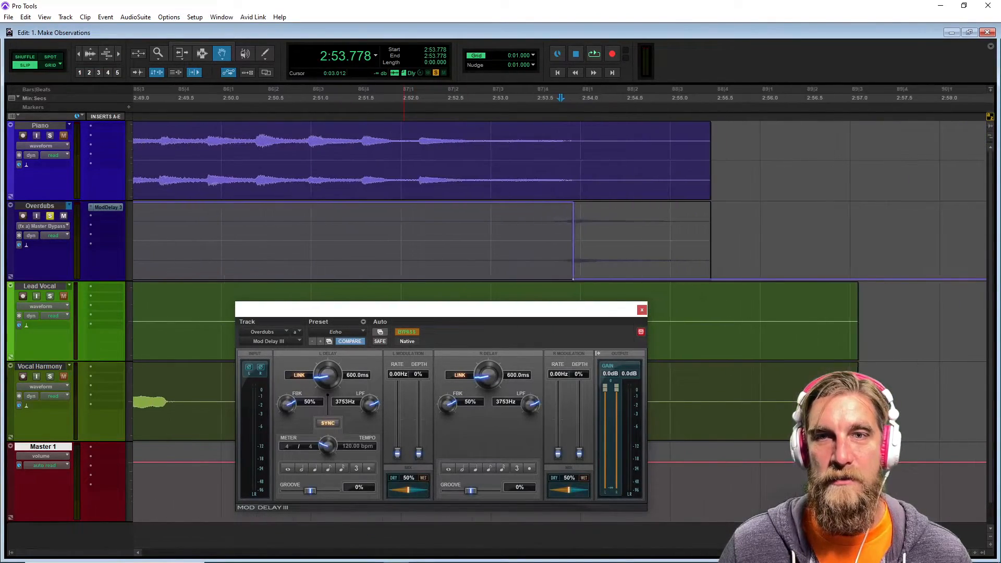
left_click(574, 282)
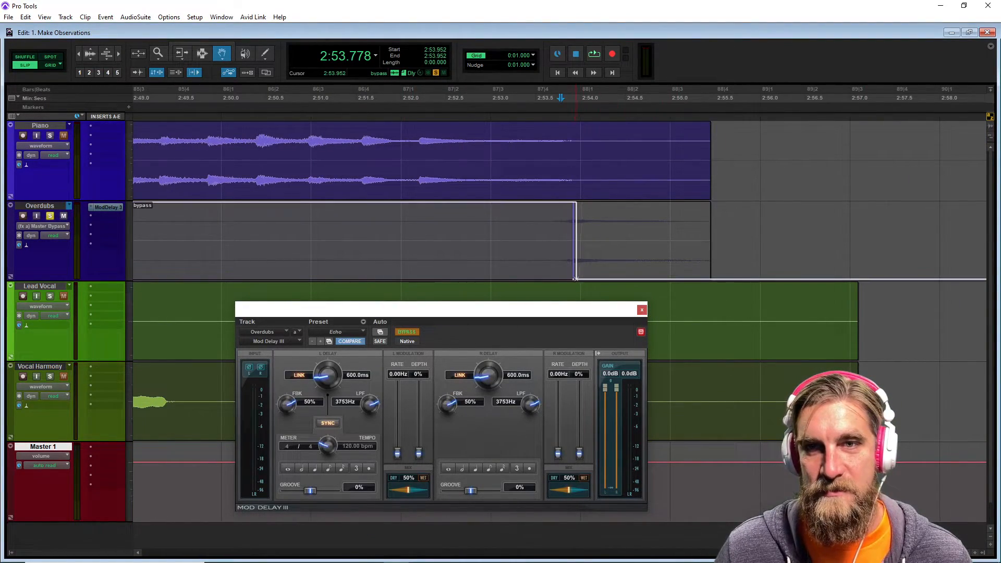
left_click_drag(577, 279, 575, 279)
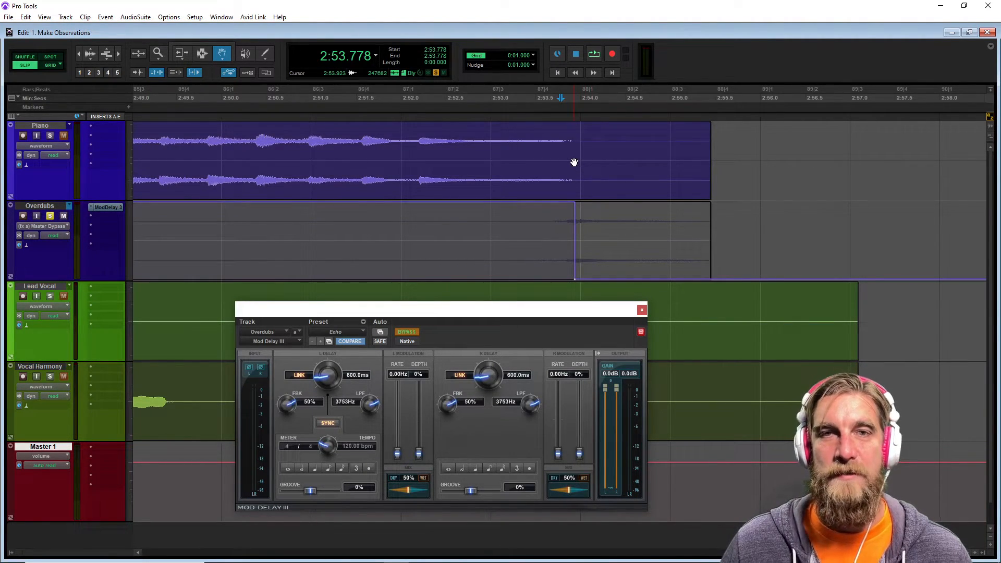
Unsolo the Overdubs track and play back the ending to audition the bypass automation.
left_click(174, 98)
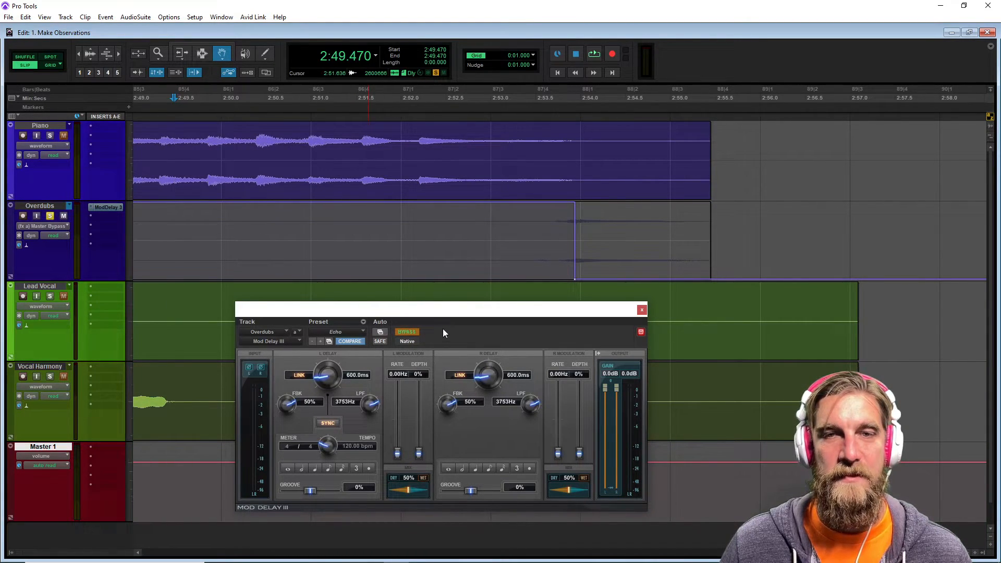
key("space")
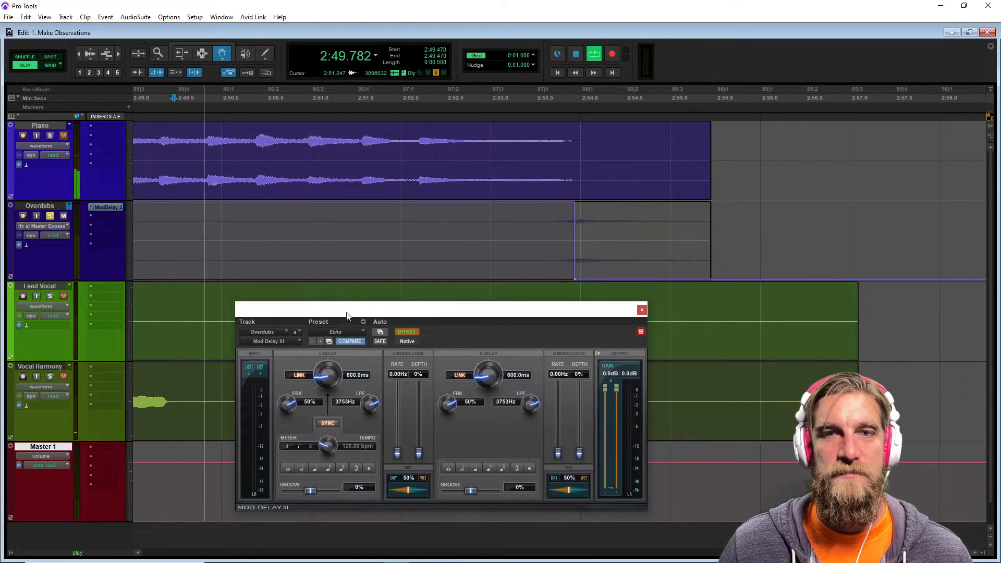
key("space")
left_click(50, 215)
left_click(171, 99)
key("space")
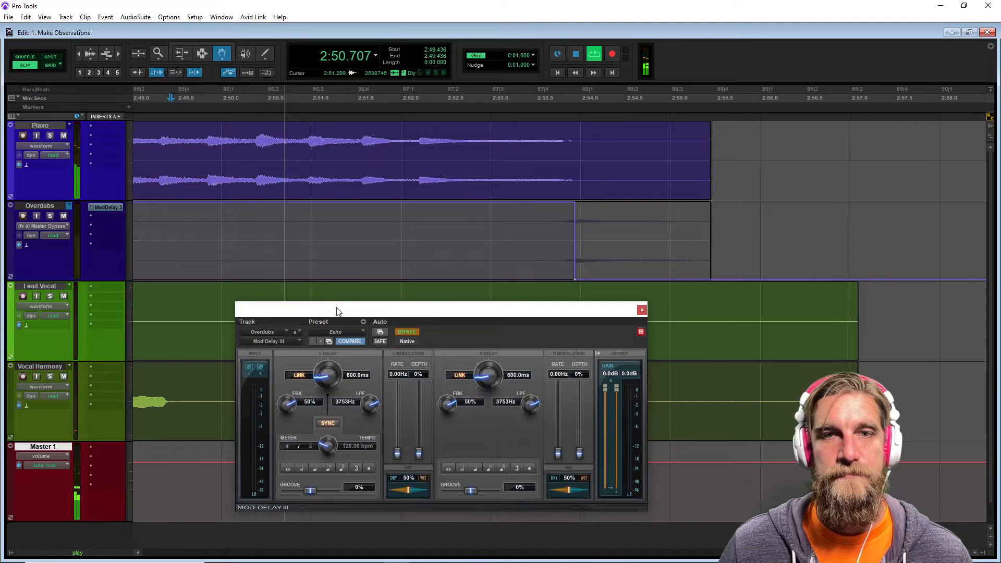
left_click(410, 334)
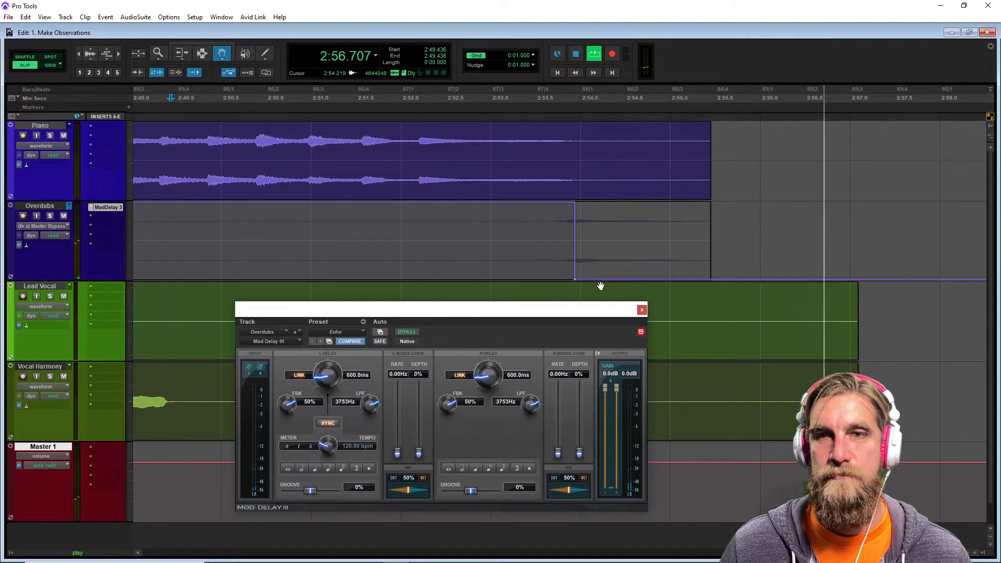
key("space")
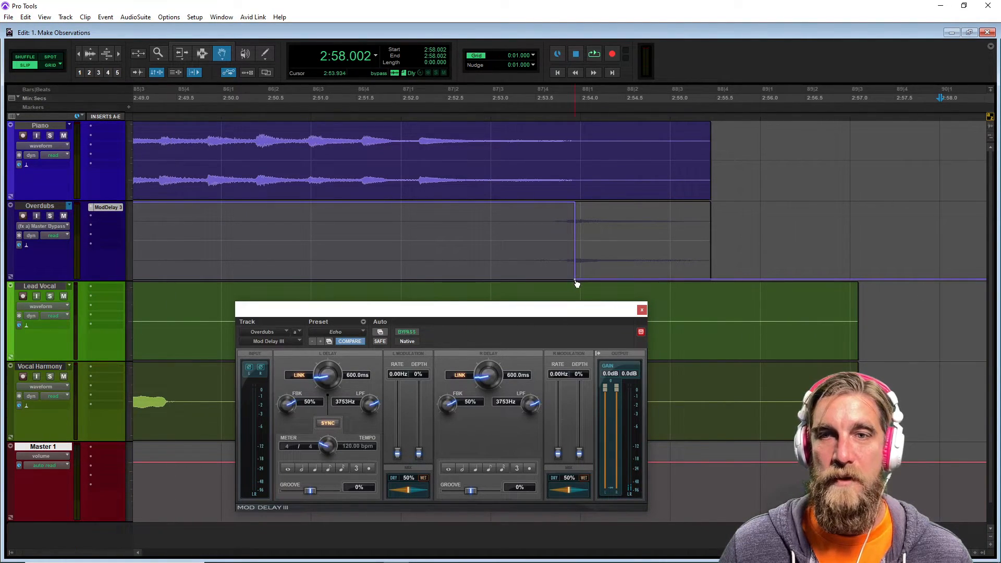
Move the bypass automation transition slightly earlier and play back from just before it.
left_click_drag(575, 280, 567, 279)
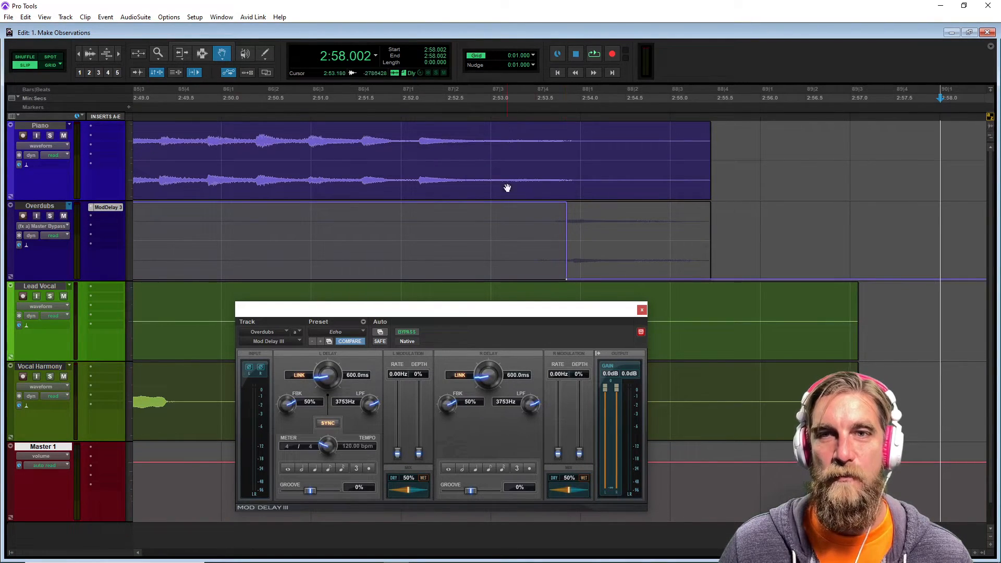
left_click(225, 98)
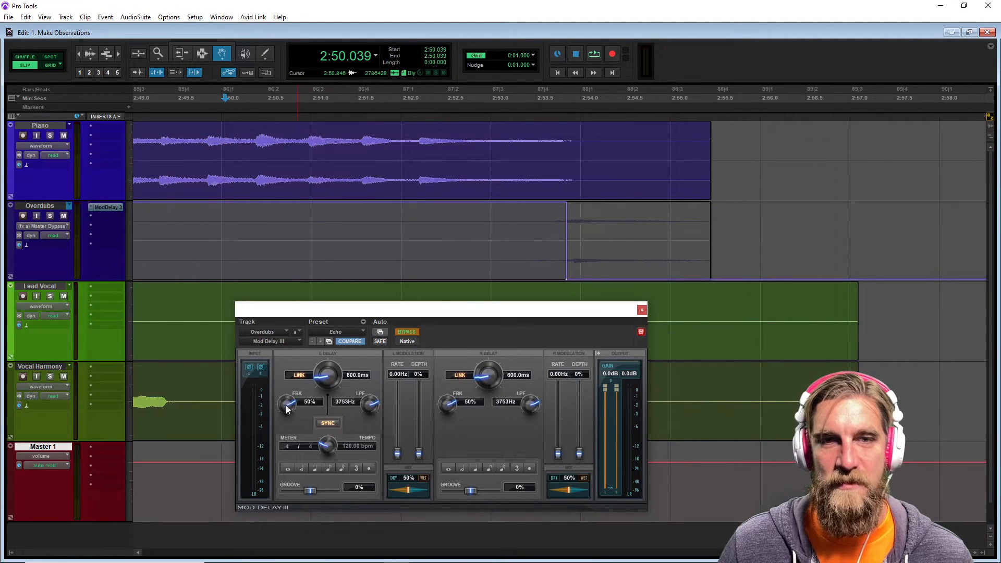
key("space")
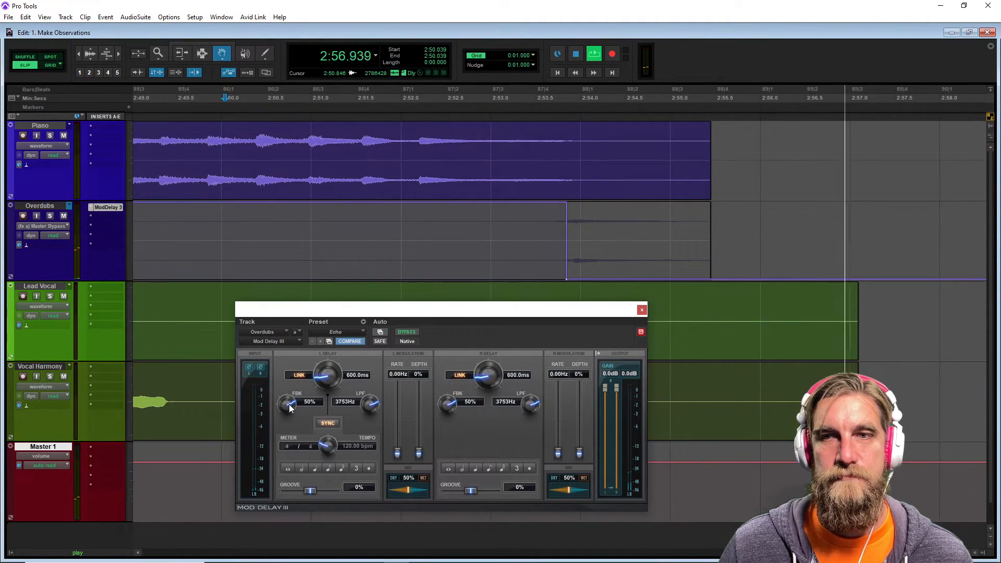
Raise the linked delay feedback to 60% on both channels and replay the ending.
left_click_drag(290, 408, 290, 400)
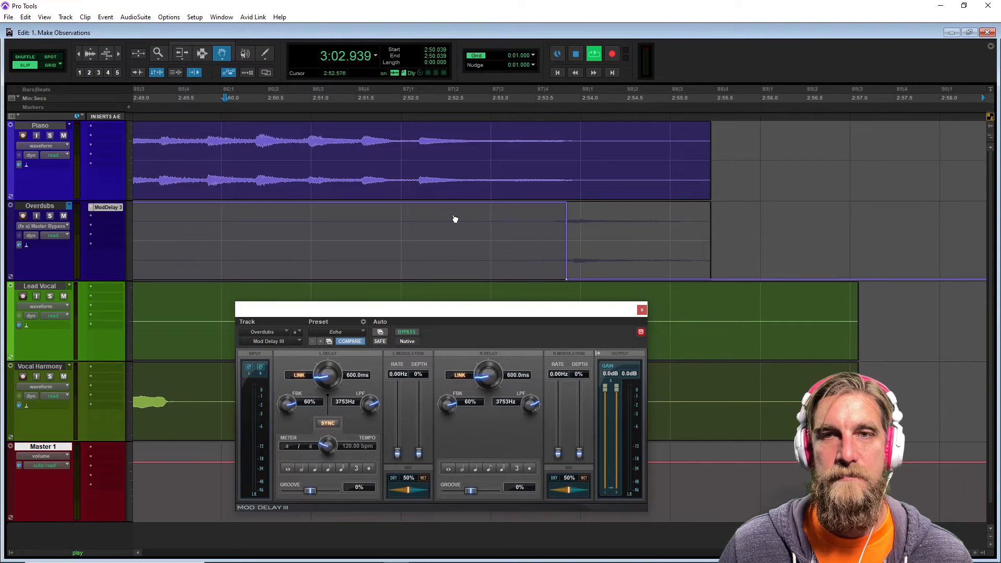
key("space")
key("space")
left_click(231, 98)
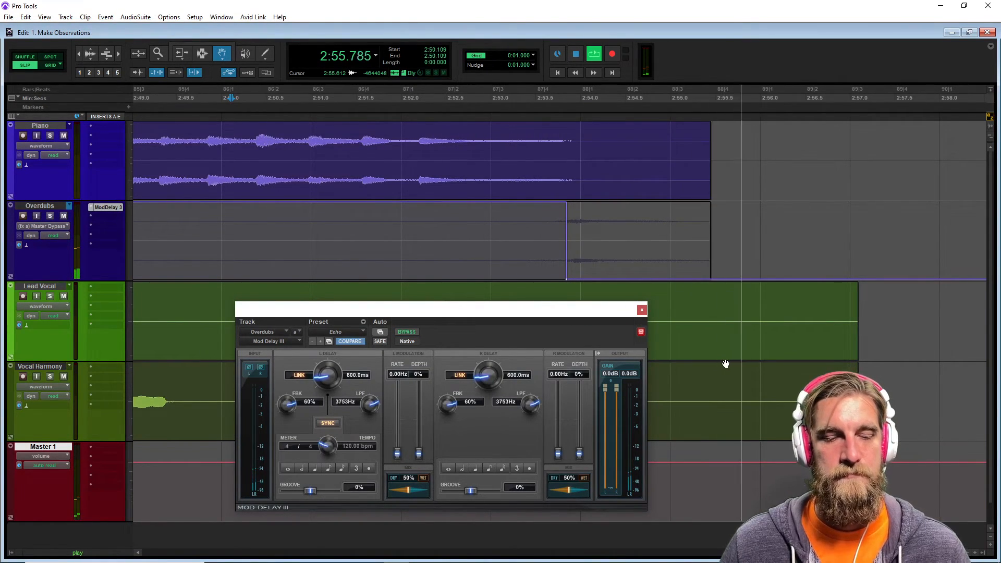
Stop playback, close the Mod Delay III window and zoom out over the whole song ending.
key("r")
key("r")
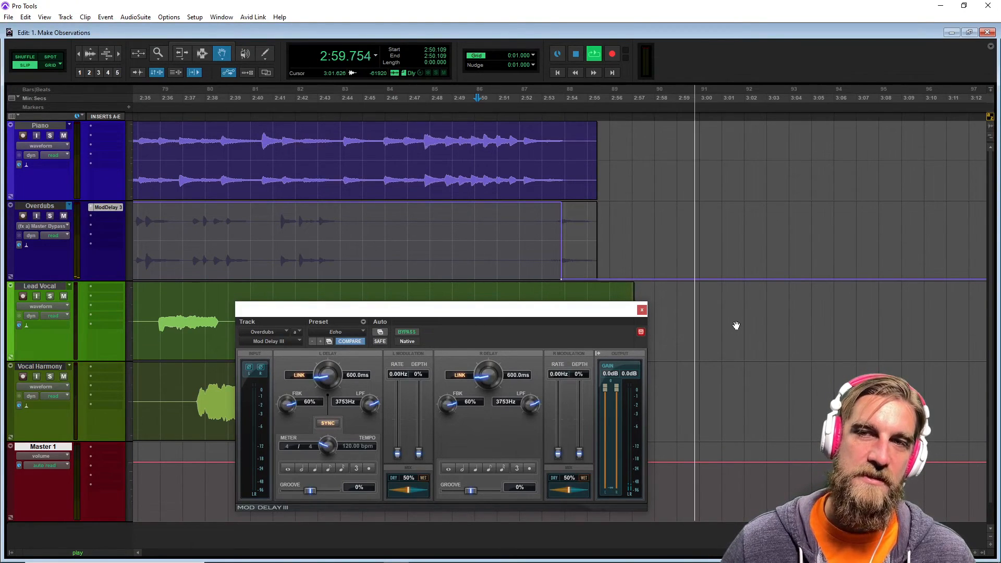
left_click(579, 61)
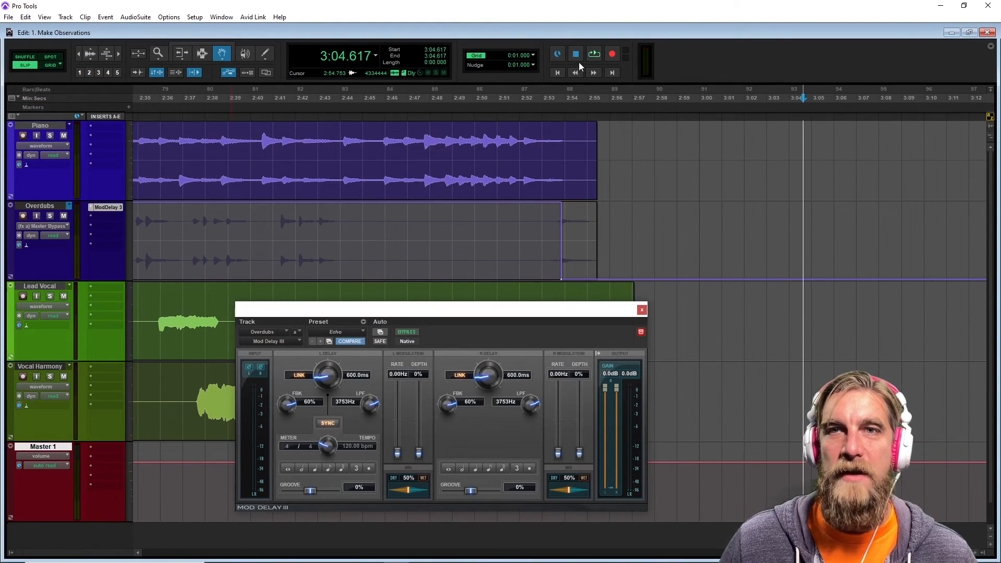
left_click(642, 310)
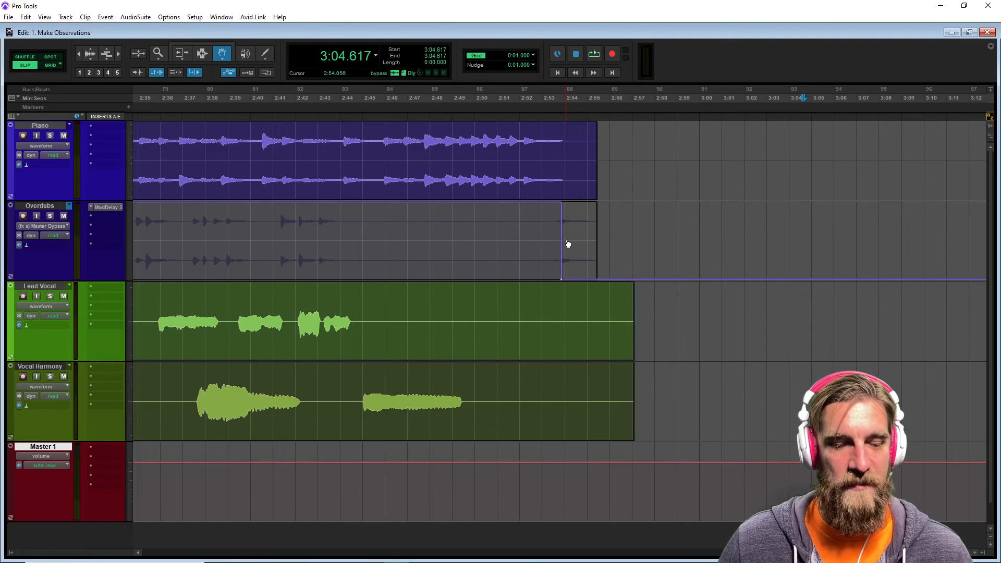
scroll(568, 243, "down", 1)
scroll(654, 218, "down", 1)
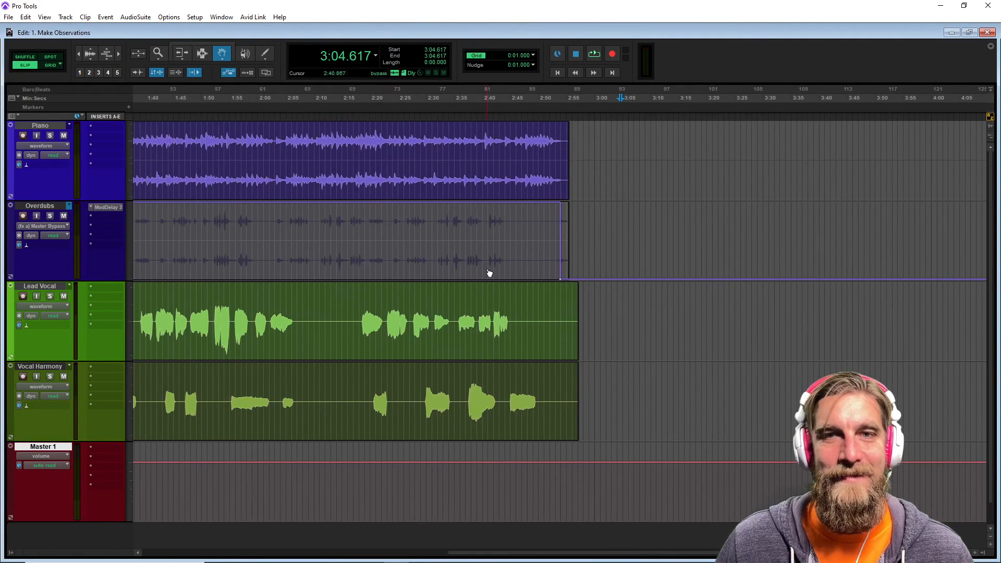